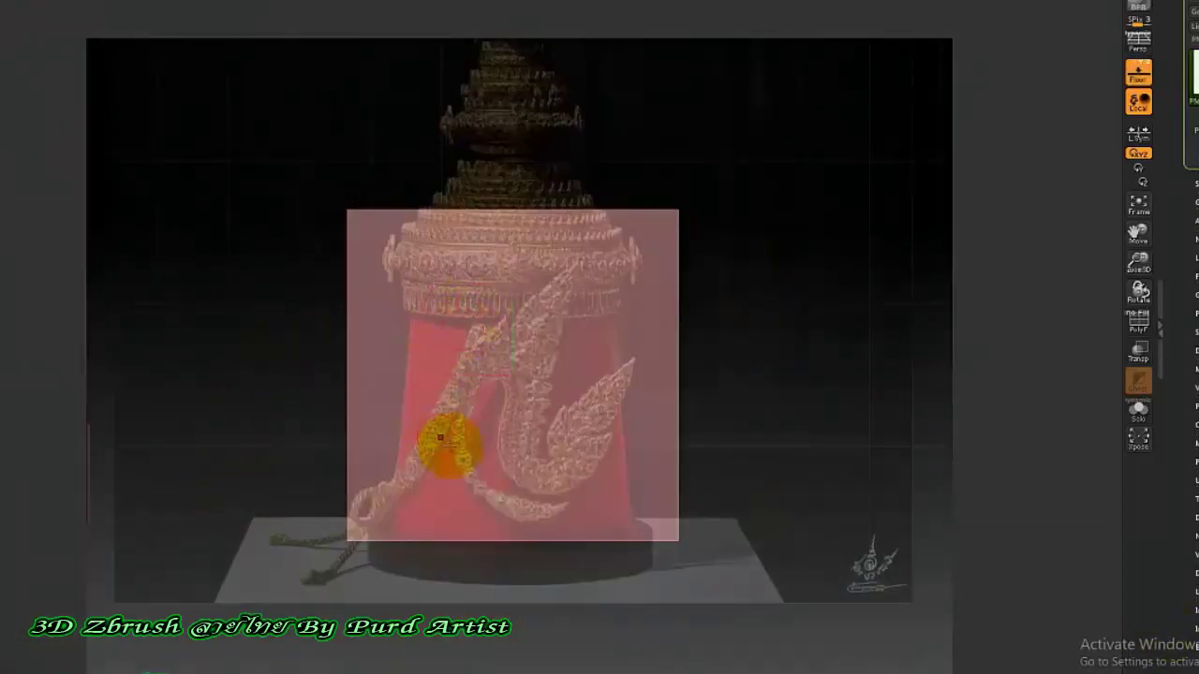
- Zoom in on the reference photo until the S-curved kanok ornament fills most of the canvas
scroll(515, 408, up, 2)
scroll(514, 407, up, 3)
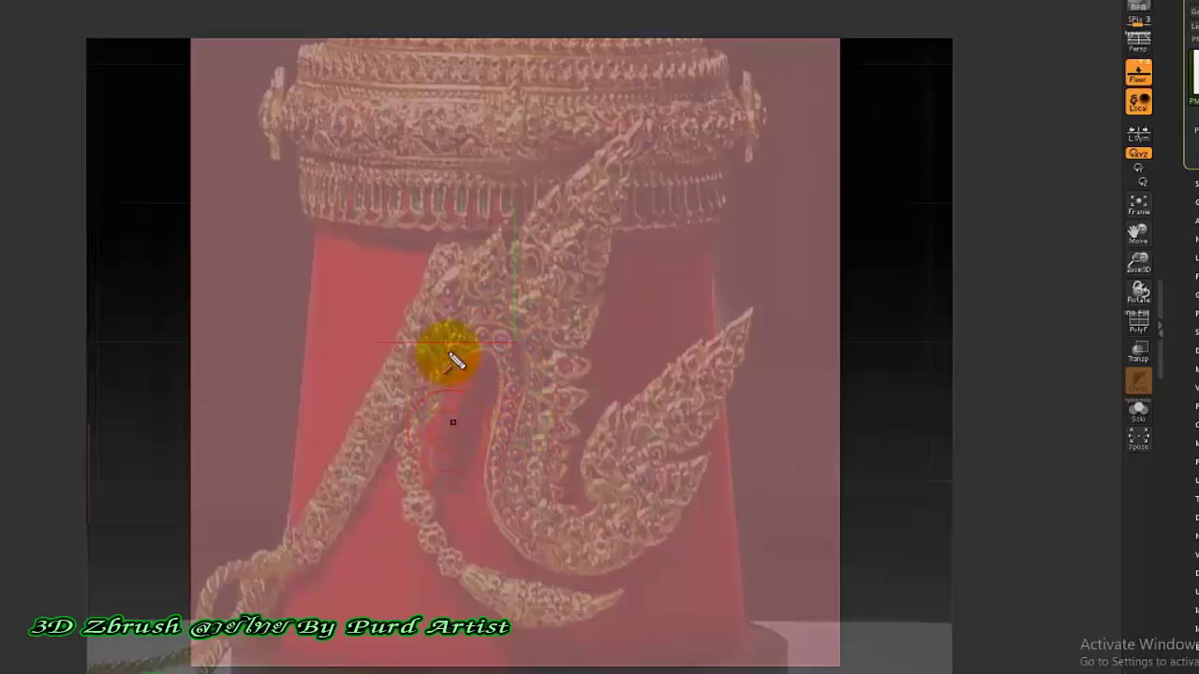
- Draw a bead curve down the band's centre groove to insert a row of small beads
drag(323, 302, 414, 346)
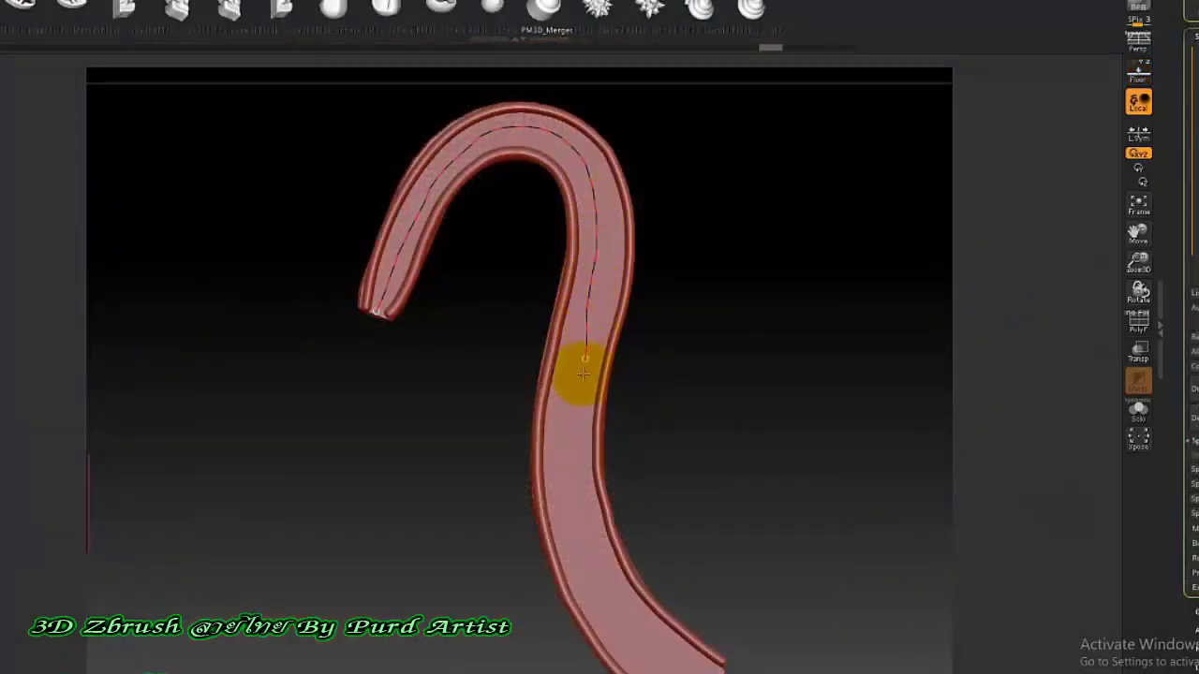
drag(582, 373, 660, 654)
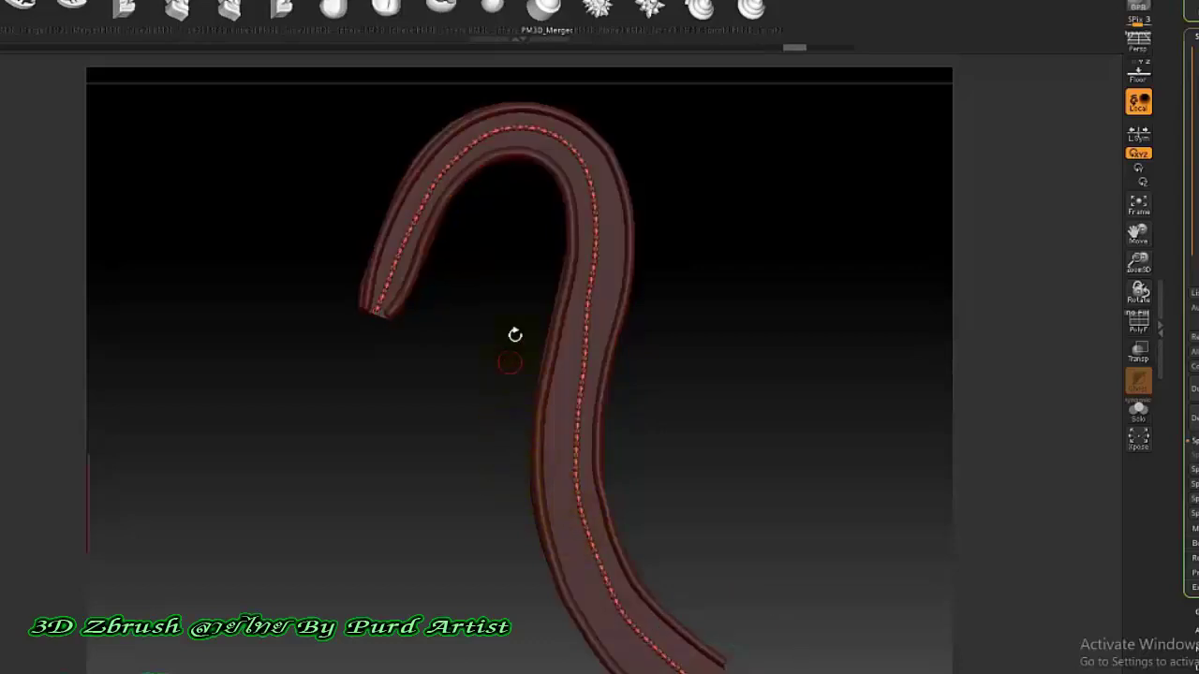
alt+drag(553, 212, 423, 297)
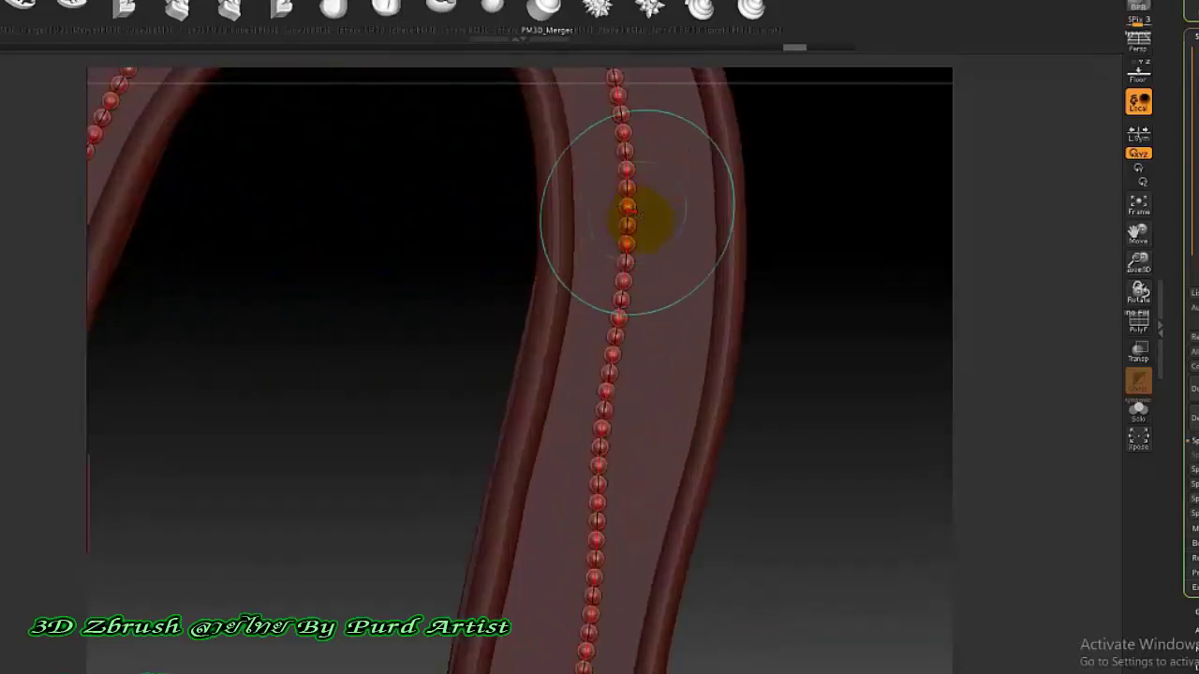
- Raise the brush Draw Size twice and rebuild the beads as much larger round studs
key(space)
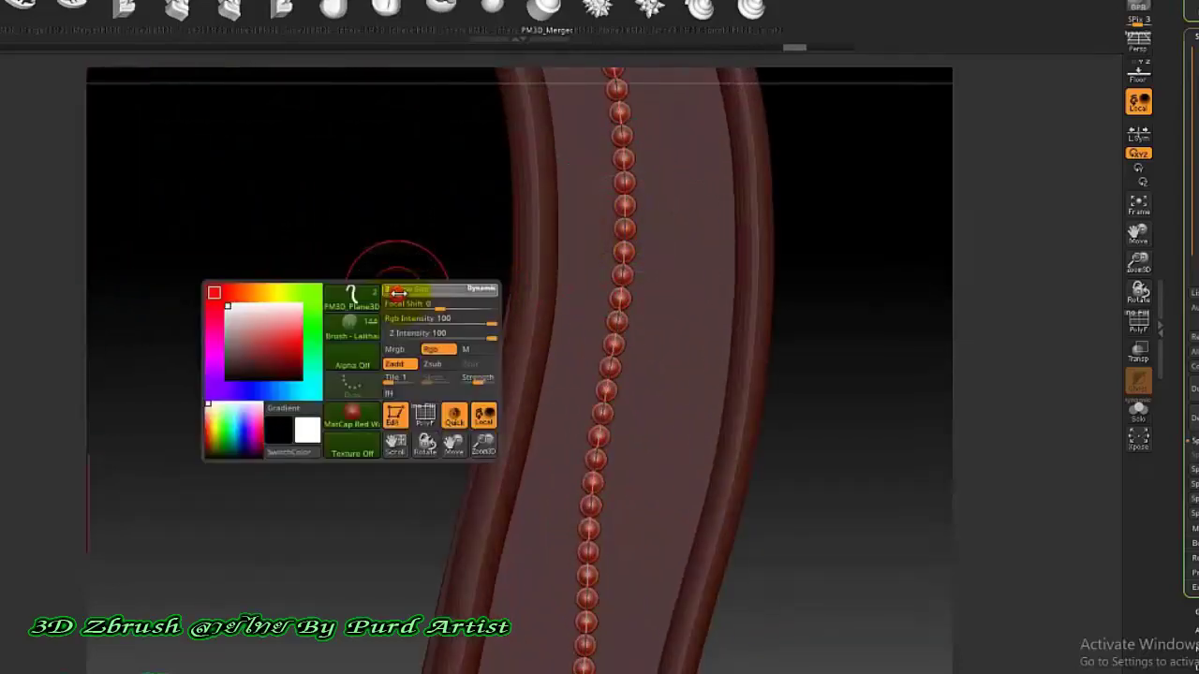
drag(400, 292, 424, 292)
click(612, 341)
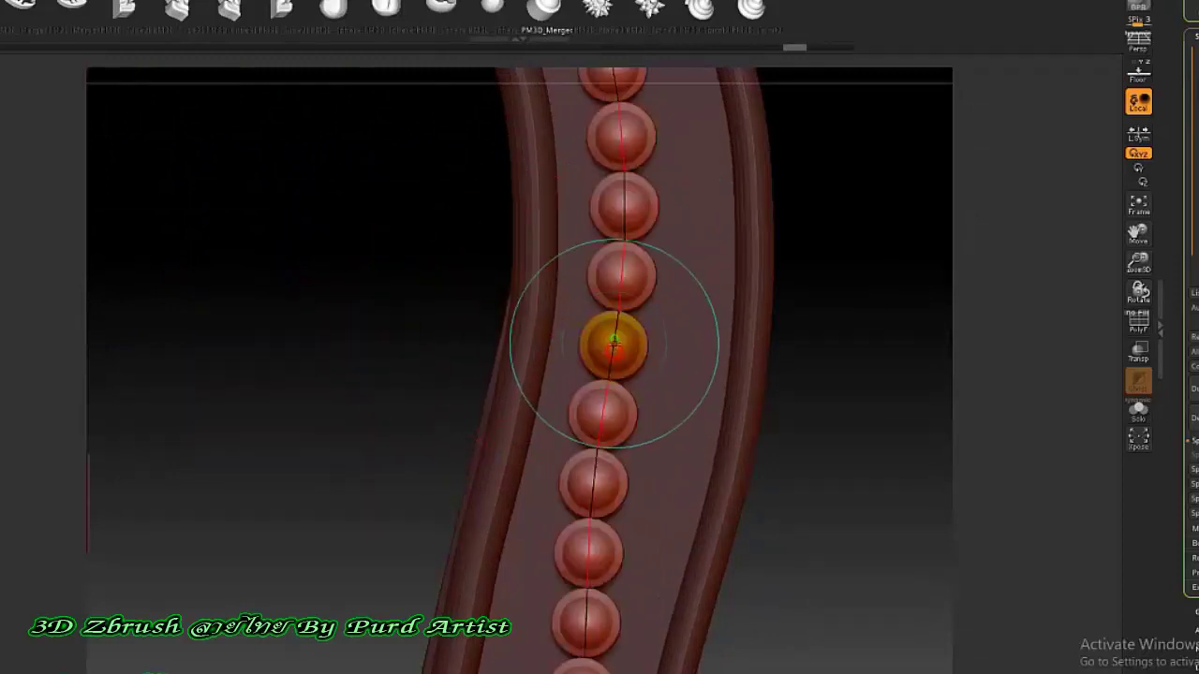
key(space)
drag(374, 313, 440, 314)
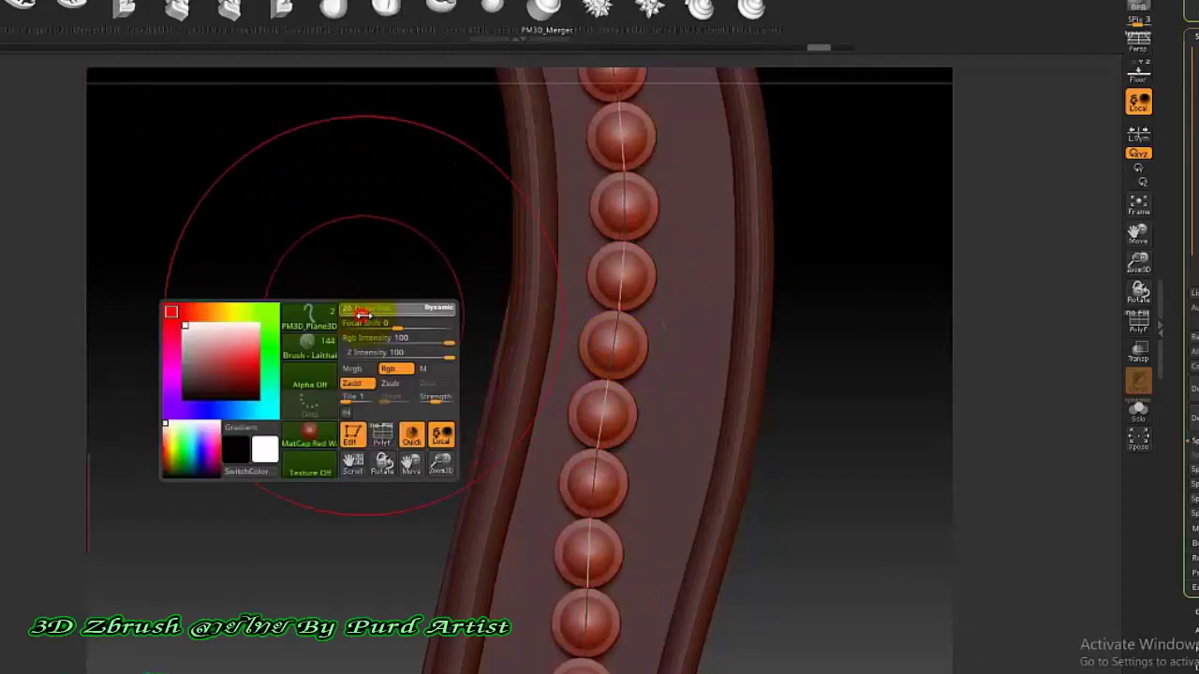
click(605, 412)
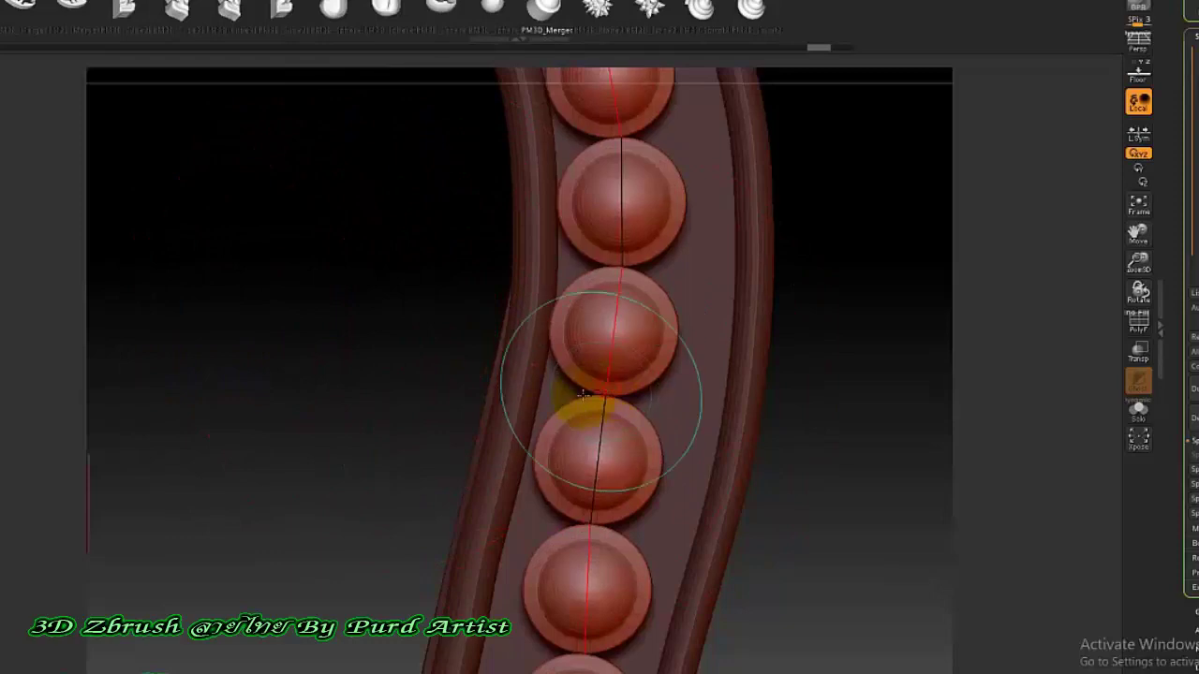
scroll(531, 388, down, 3)
scroll(524, 407, down, 3)
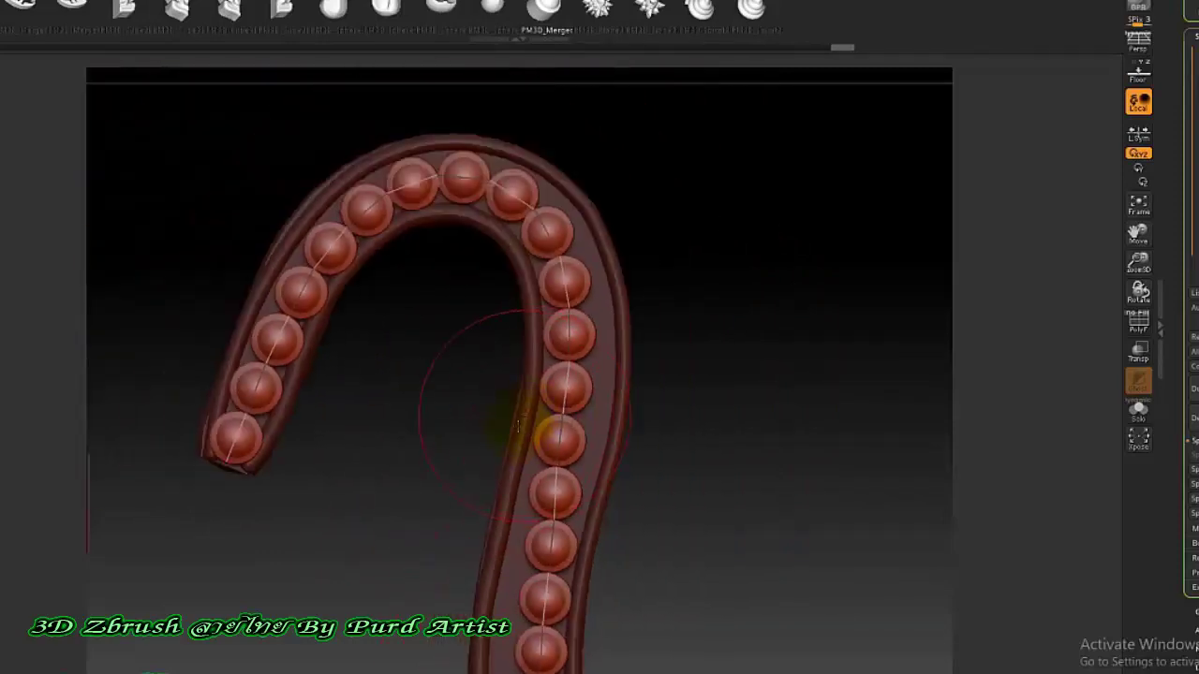
- Reshape the lower end of the bead curve and regenerate studs along the whole S-curve
drag(407, 440, 409, 456)
mouse_move(391, 497)
mouse_down()
mouse_move(387, 407)
mouse_move(554, 403)
mouse_up()
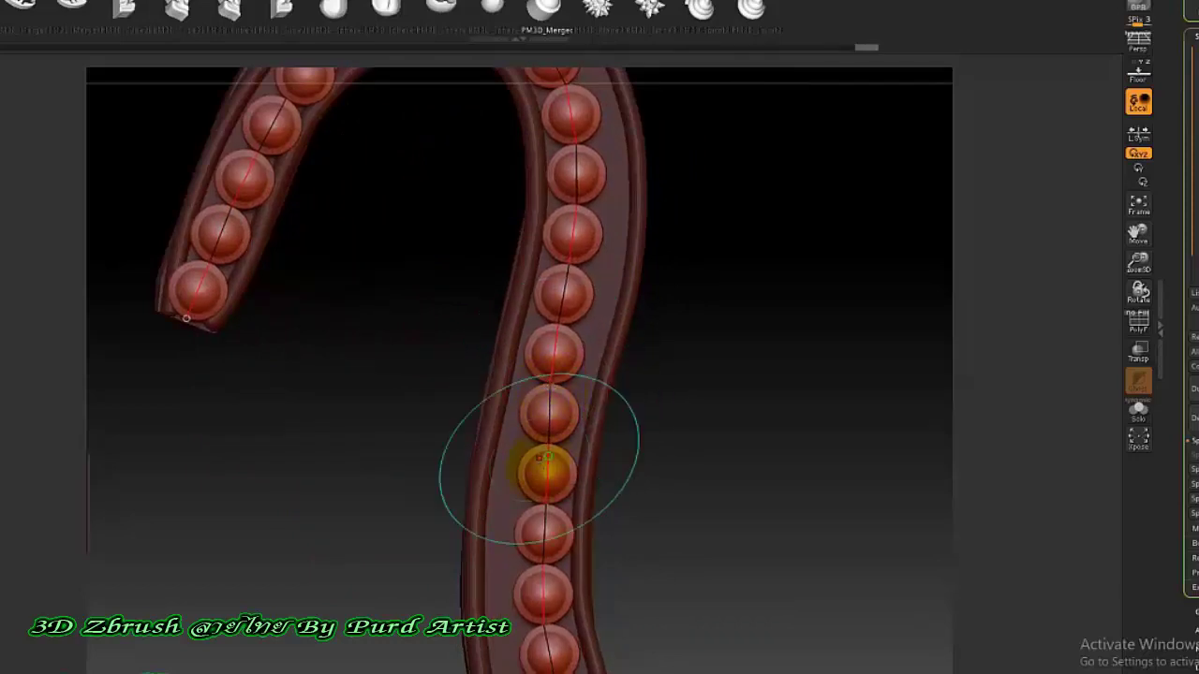
drag(542, 459, 529, 530)
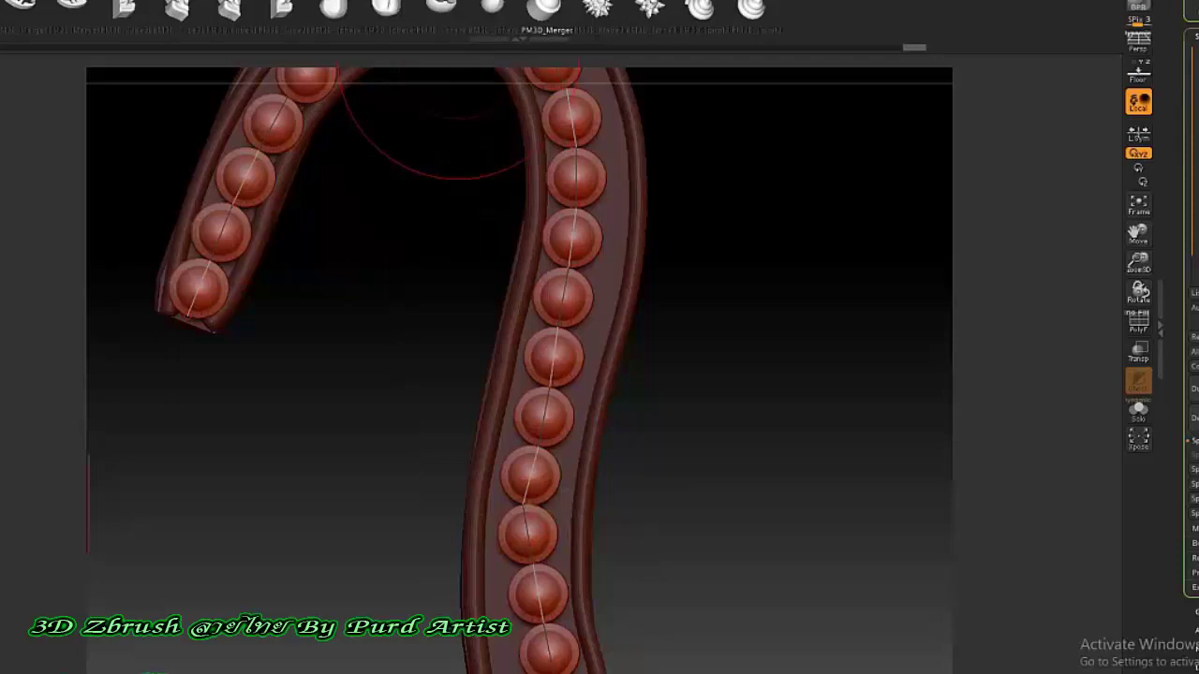
click(492, 9)
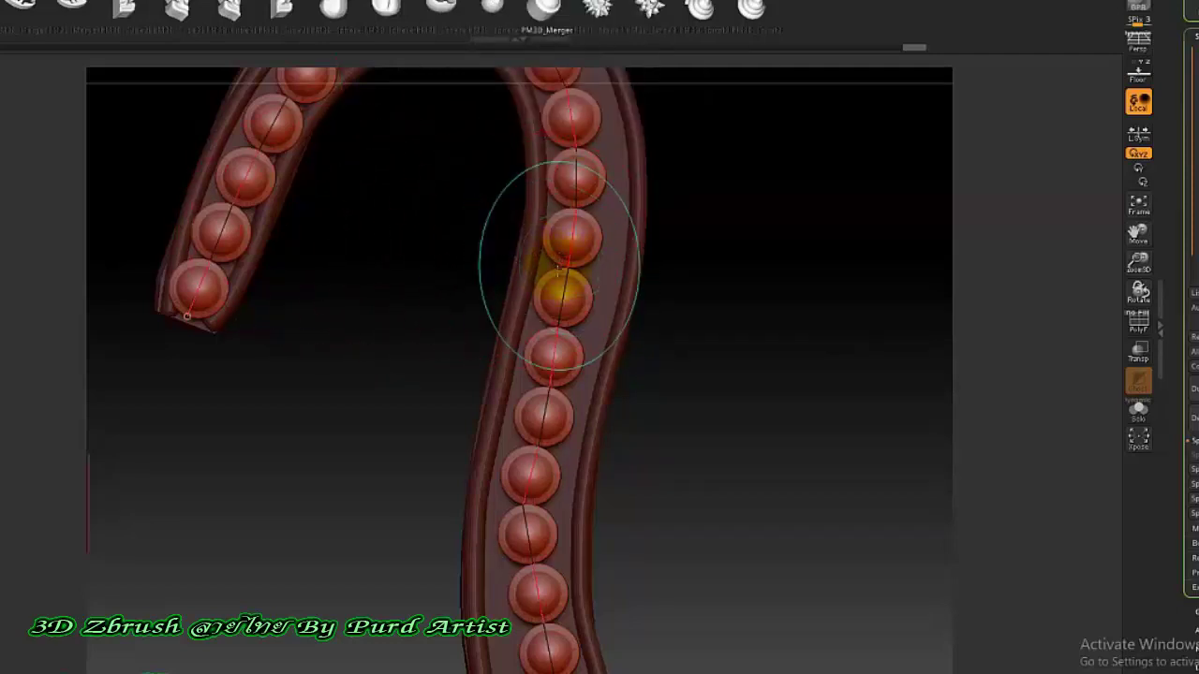
click(554, 288)
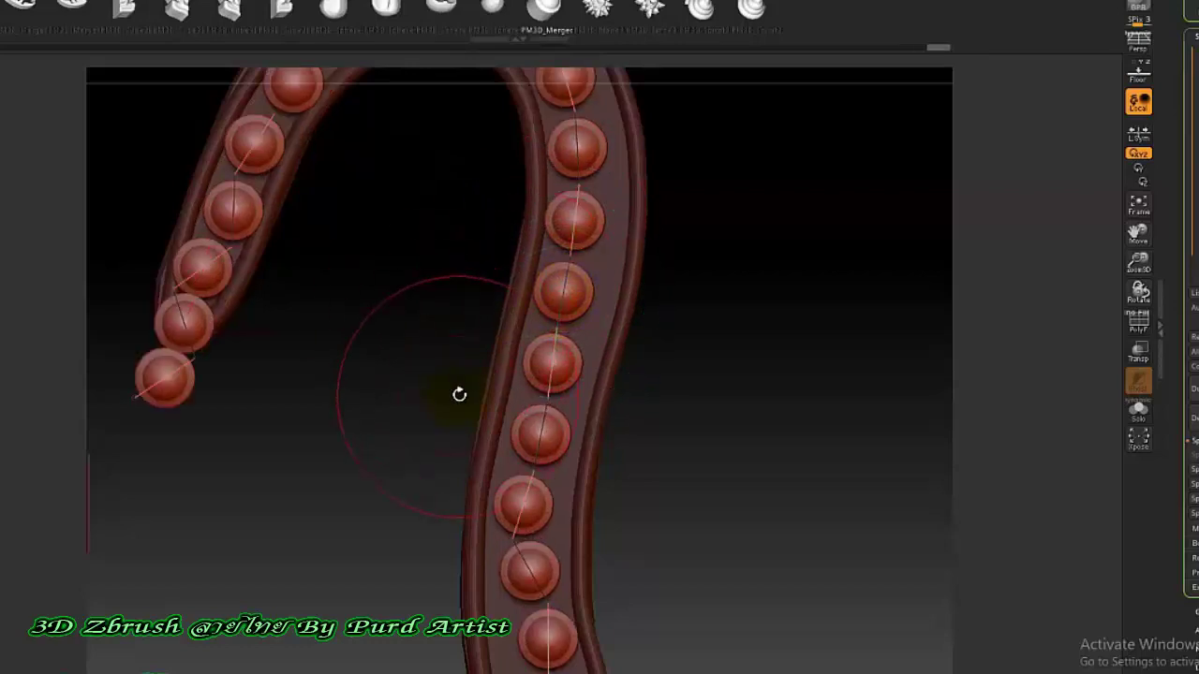
drag(428, 387, 469, 308)
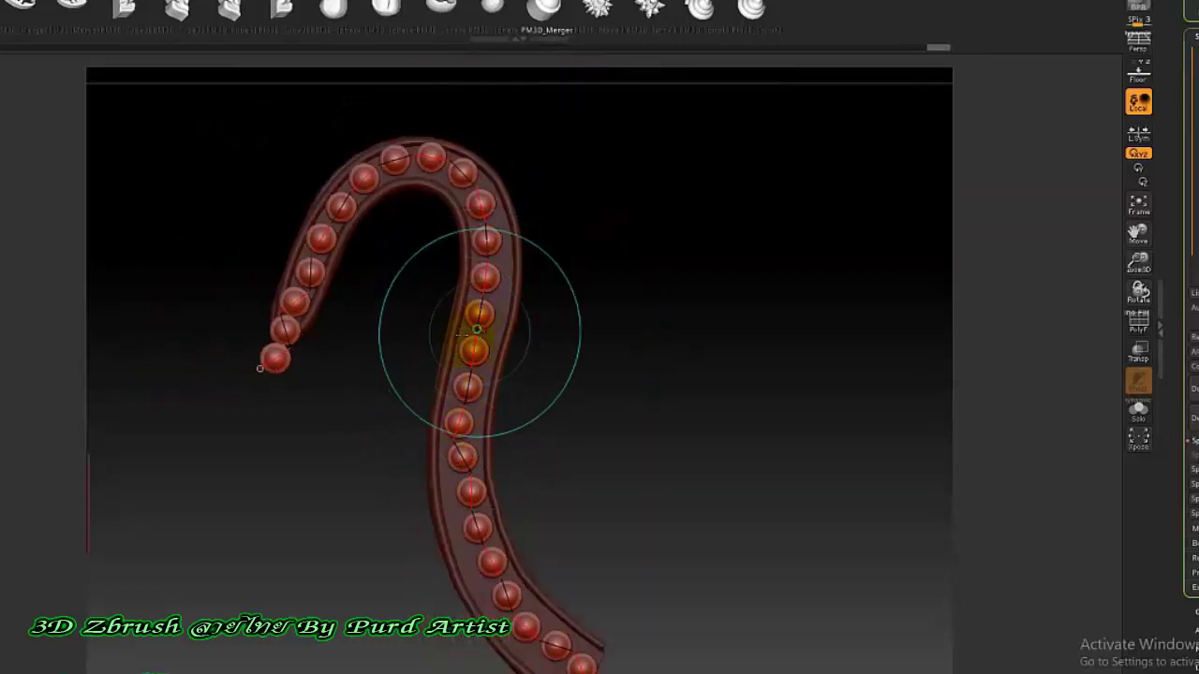
mouse_move(301, 498)
mouse_down()
mouse_move(310, 362)
mouse_move(310, 436)
mouse_move(313, 399)
mouse_up()
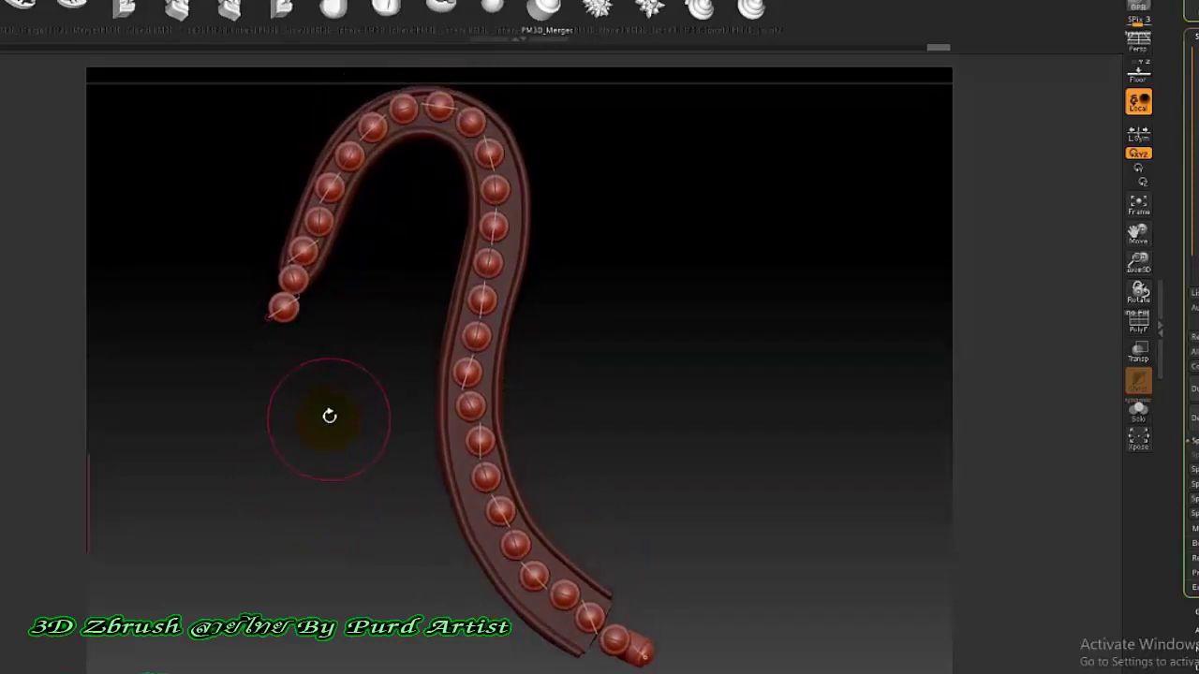
drag(310, 357, 315, 355)
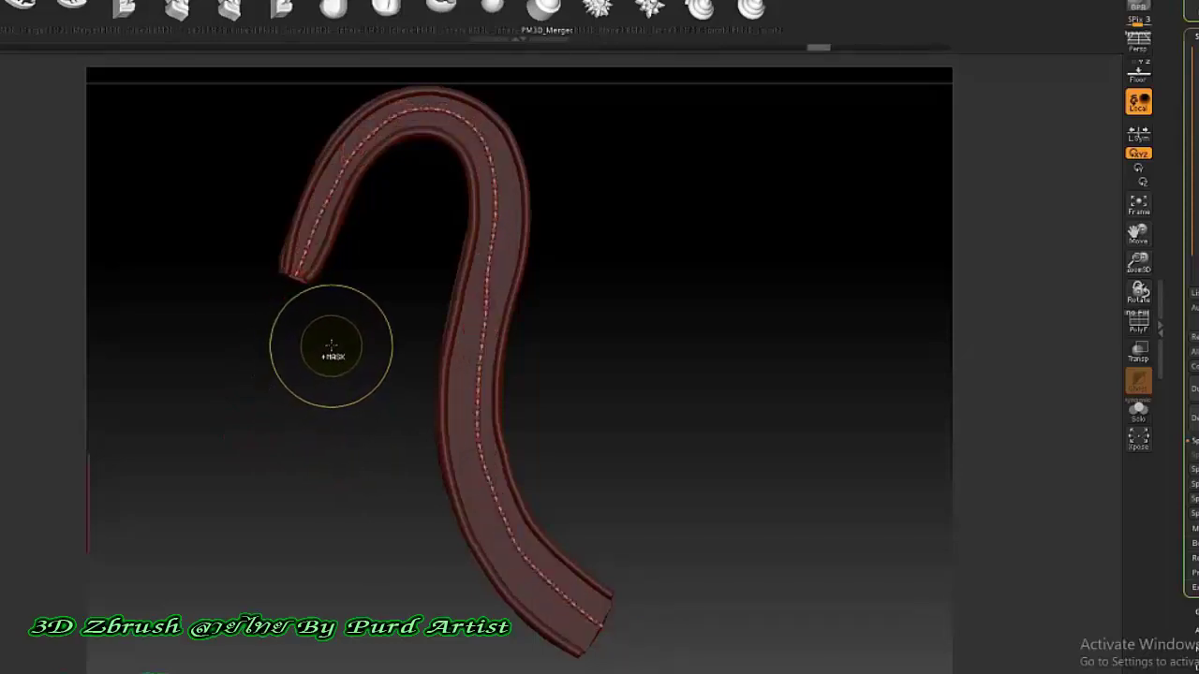
- Remove the beads, clear the mask, and redraw the bead curve down the band's length
ctrl+click(328, 352)
mouse_move(296, 267)
mouse_down()
mouse_move(313, 214)
mouse_move(401, 115)
mouse_move(499, 192)
mouse_move(468, 434)
mouse_move(570, 610)
mouse_up()
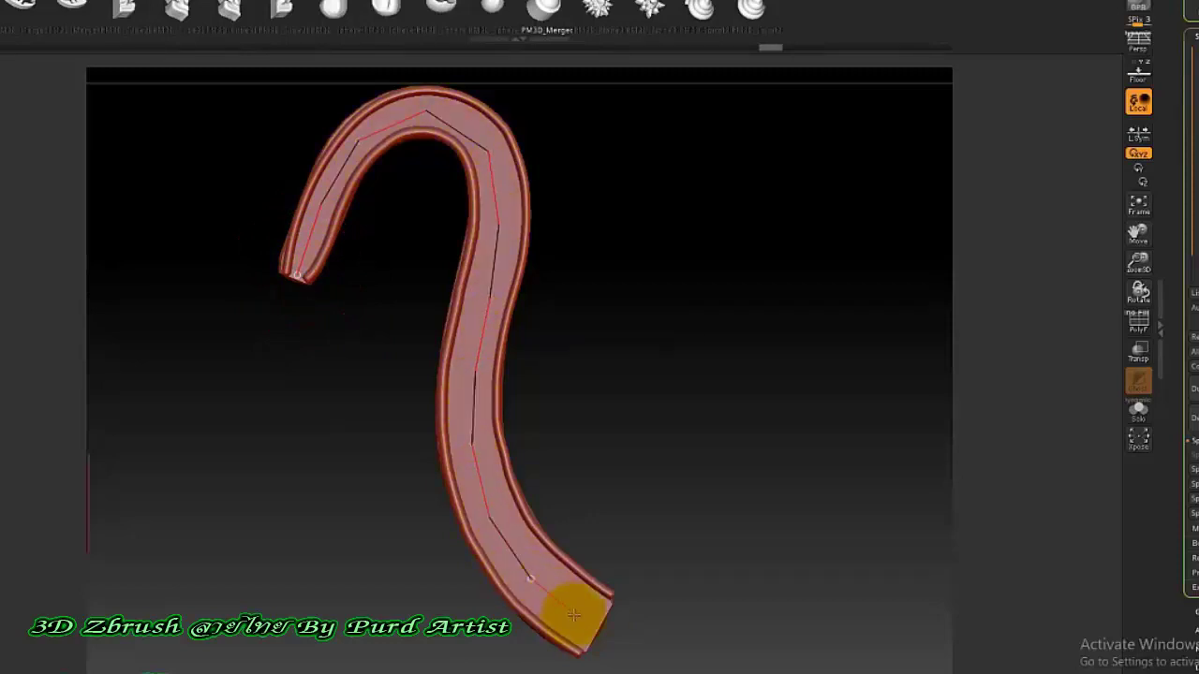
mouse_move(370, 150)
mouse_down()
mouse_move(415, 121)
mouse_move(481, 201)
mouse_move(477, 464)
mouse_up()
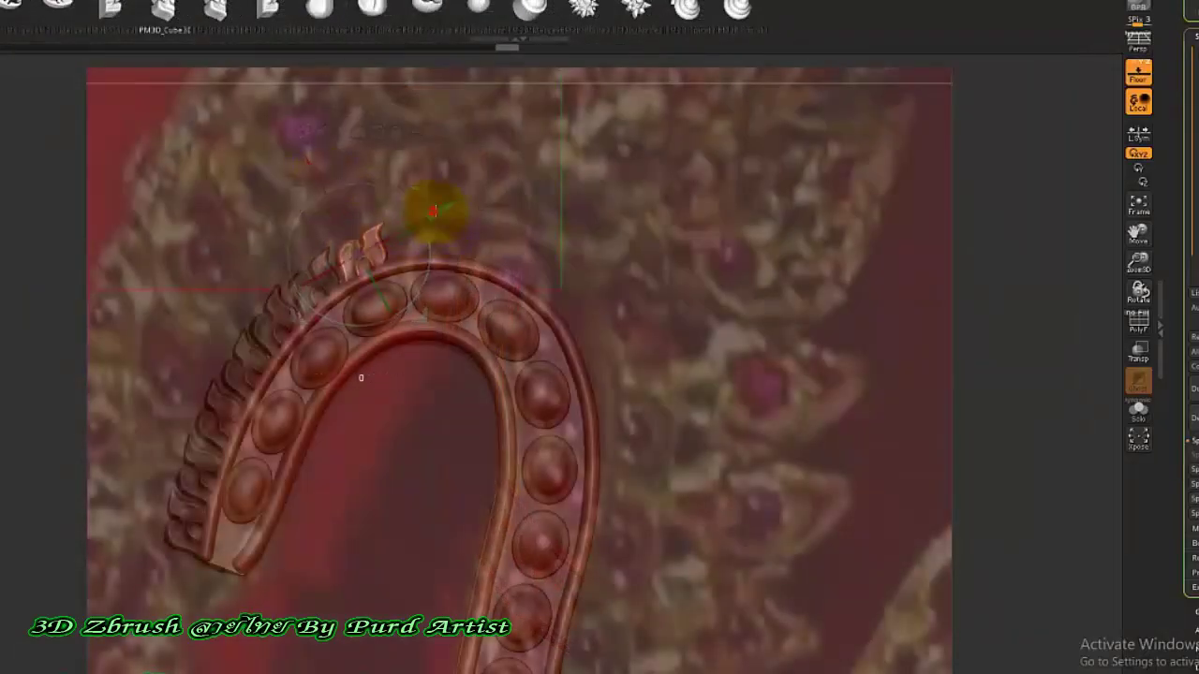
- Move the flame-leaf piece up along the band and scale it slightly with the Gizmo 3D
mouse_move(428, 201)
mouse_down()
mouse_move(490, 200)
mouse_move(463, 276)
mouse_up()
drag(413, 241, 404, 230)
drag(503, 226, 499, 228)
- Slide the leaf piece right to the fringe tip over the band's curve, undoing one overshooting move
scroll(417, 239, up, 2)
scroll(417, 239, up, 2)
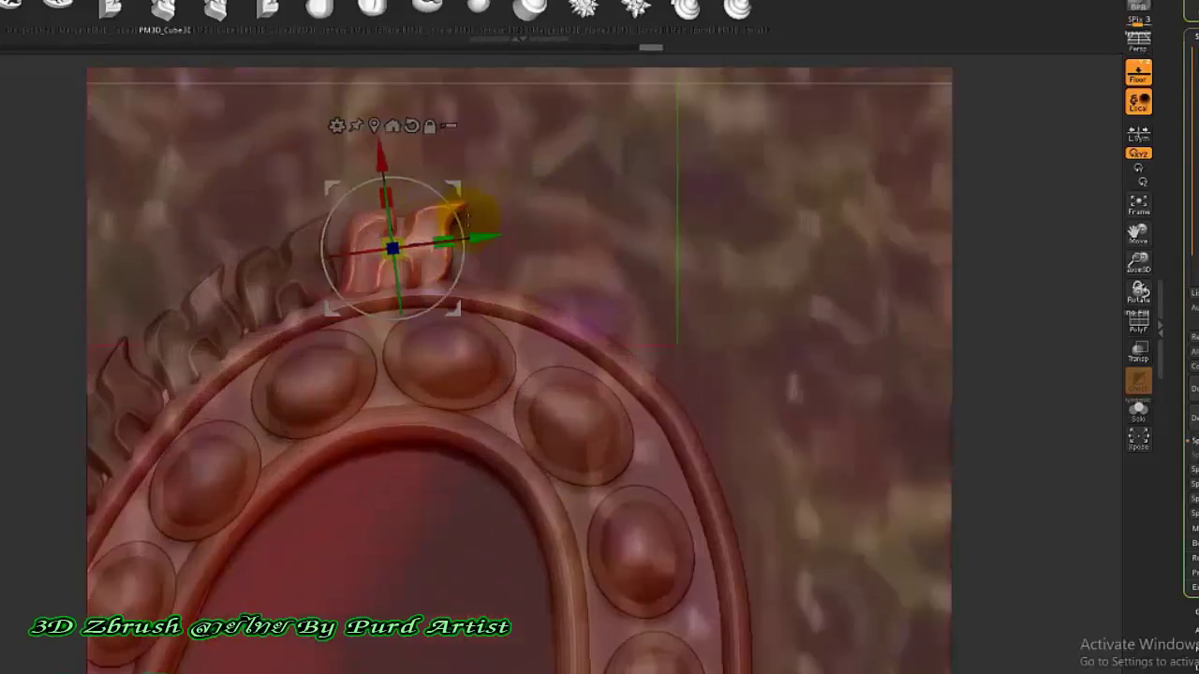
scroll(417, 239, up, 2)
drag(488, 239, 608, 223)
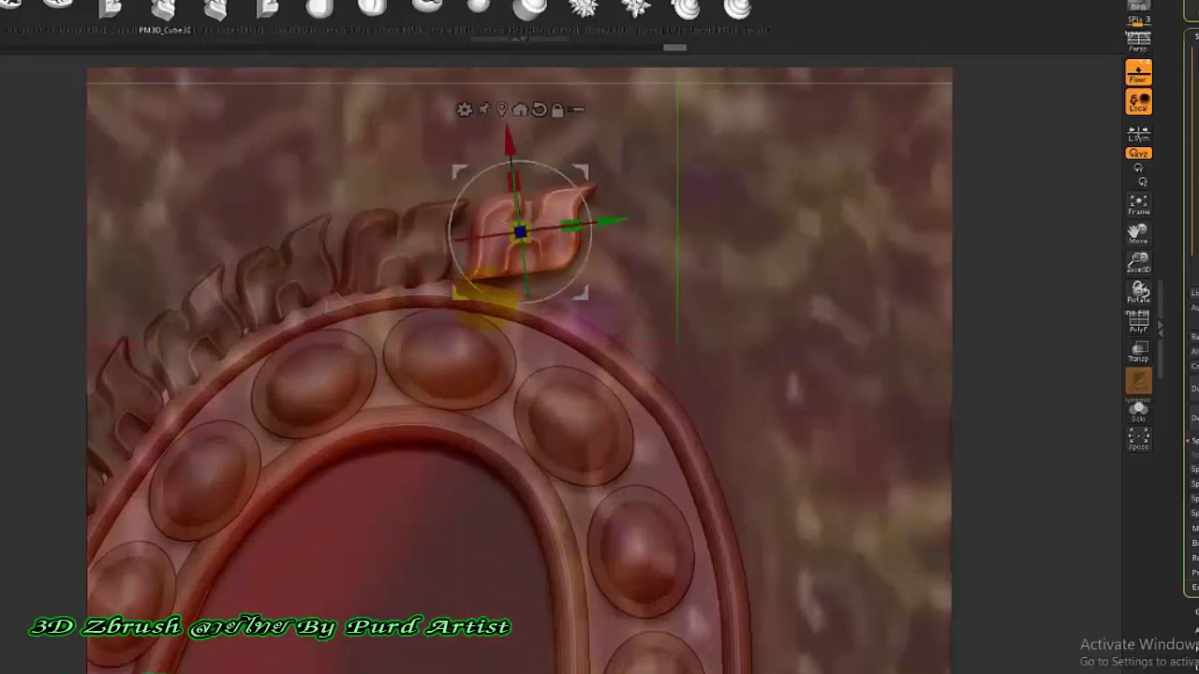
mouse_move(510, 161)
mouse_down()
mouse_move(532, 168)
mouse_move(522, 166)
mouse_move(602, 268)
mouse_move(634, 268)
mouse_move(728, 310)
mouse_move(618, 220)
mouse_up()
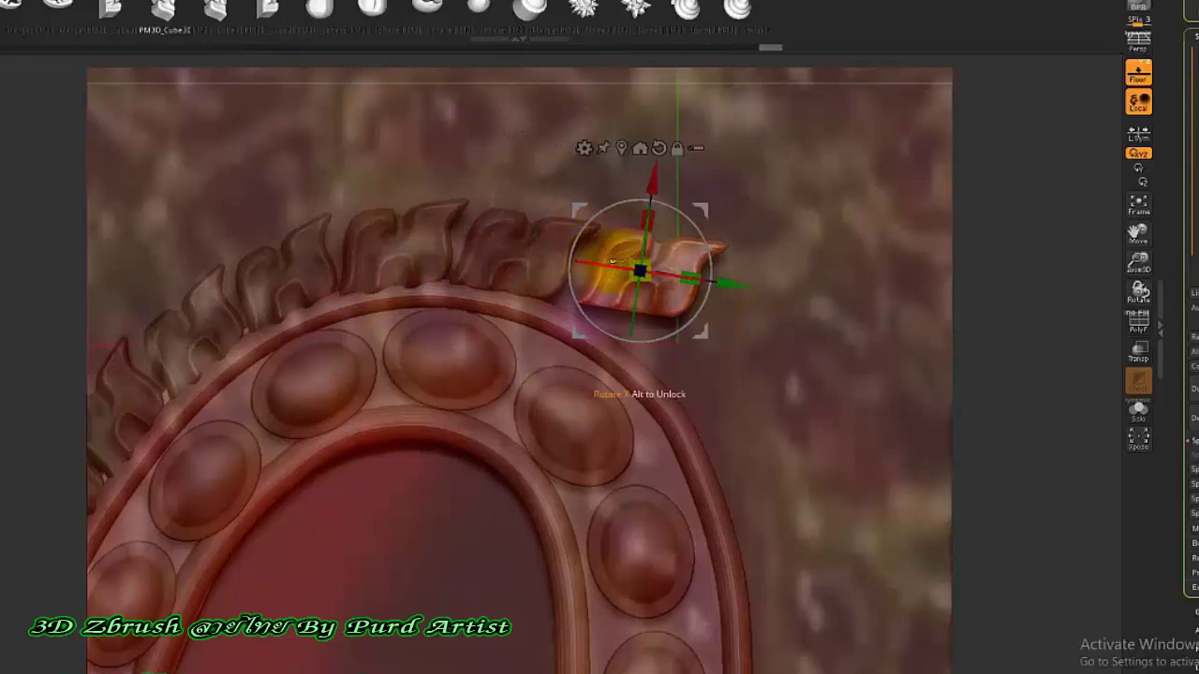
key(ctrl+z)
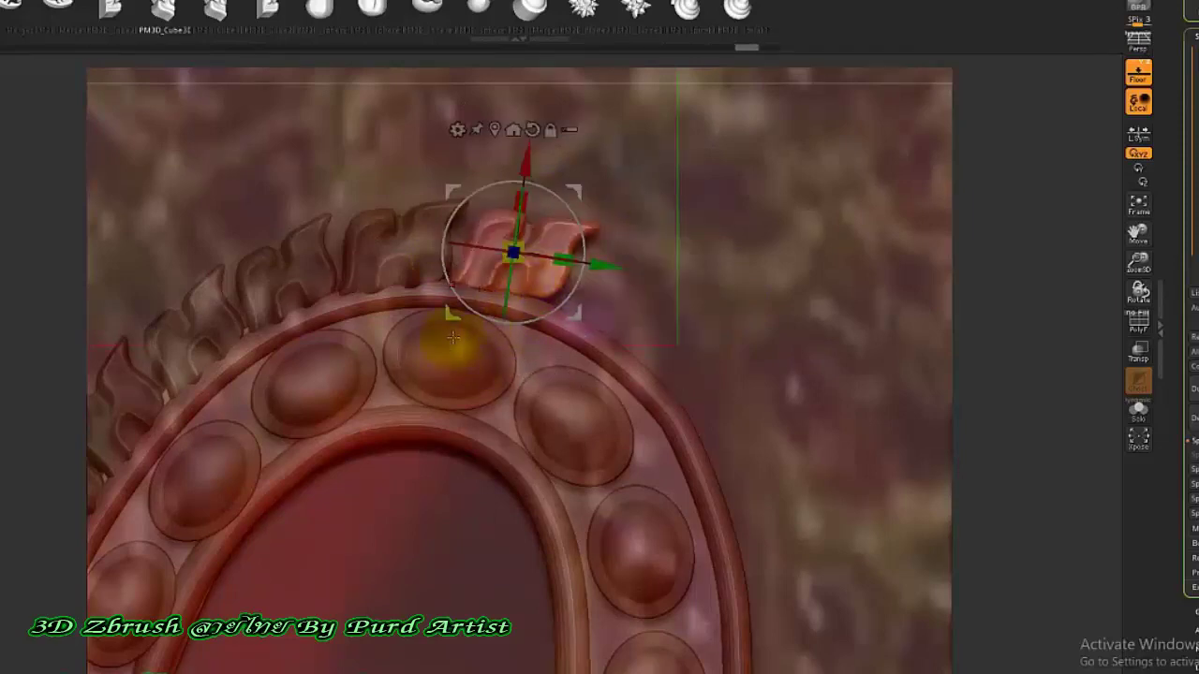
mouse_move(575, 285)
mouse_down()
mouse_move(534, 315)
mouse_move(568, 339)
mouse_up()
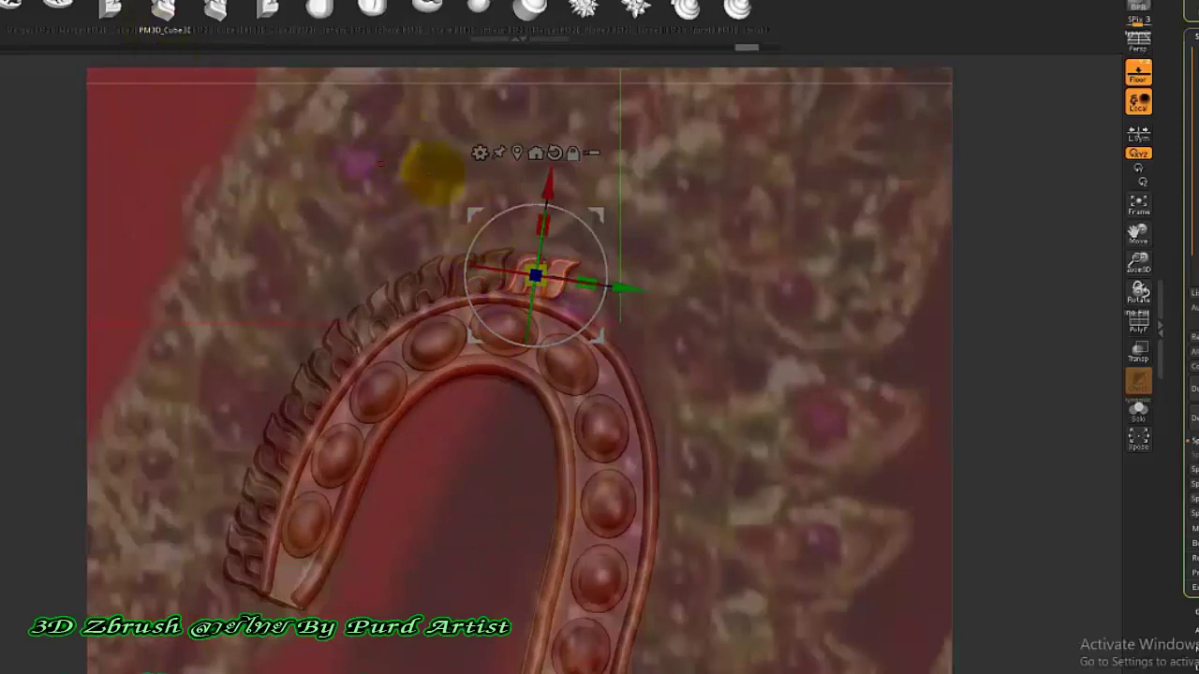
key(q)
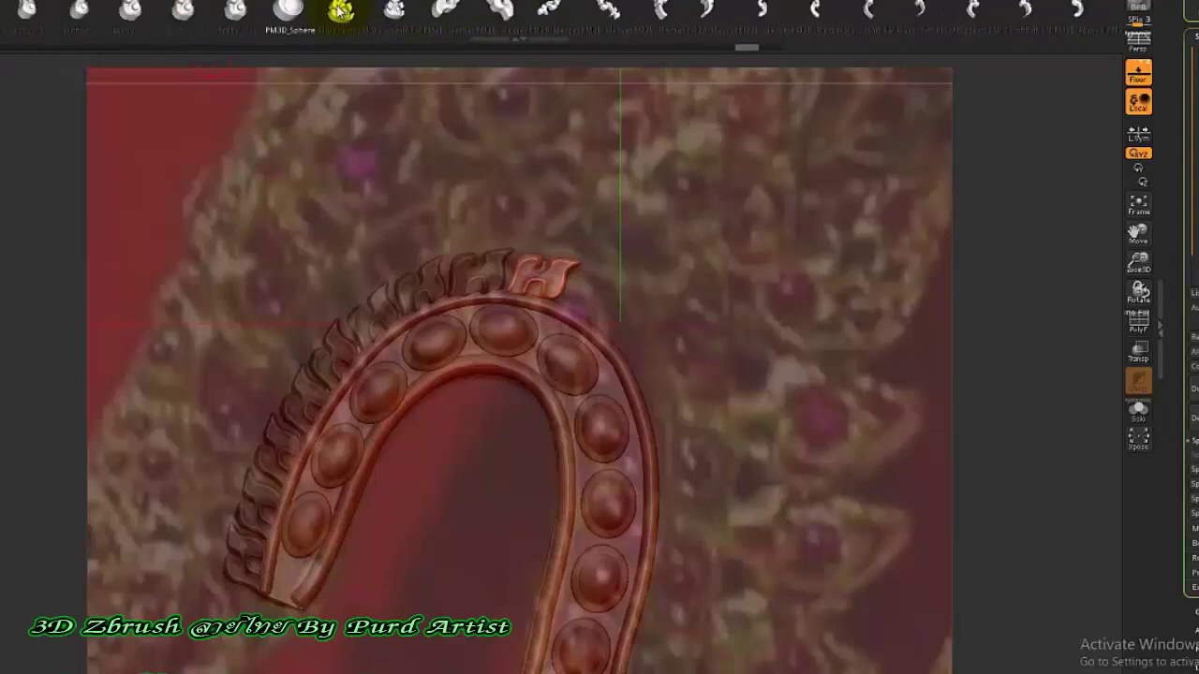
- Insert a larger flame ornament after the last leaf, then move and rotate it snug against the band
scroll(571, 298, up, 2)
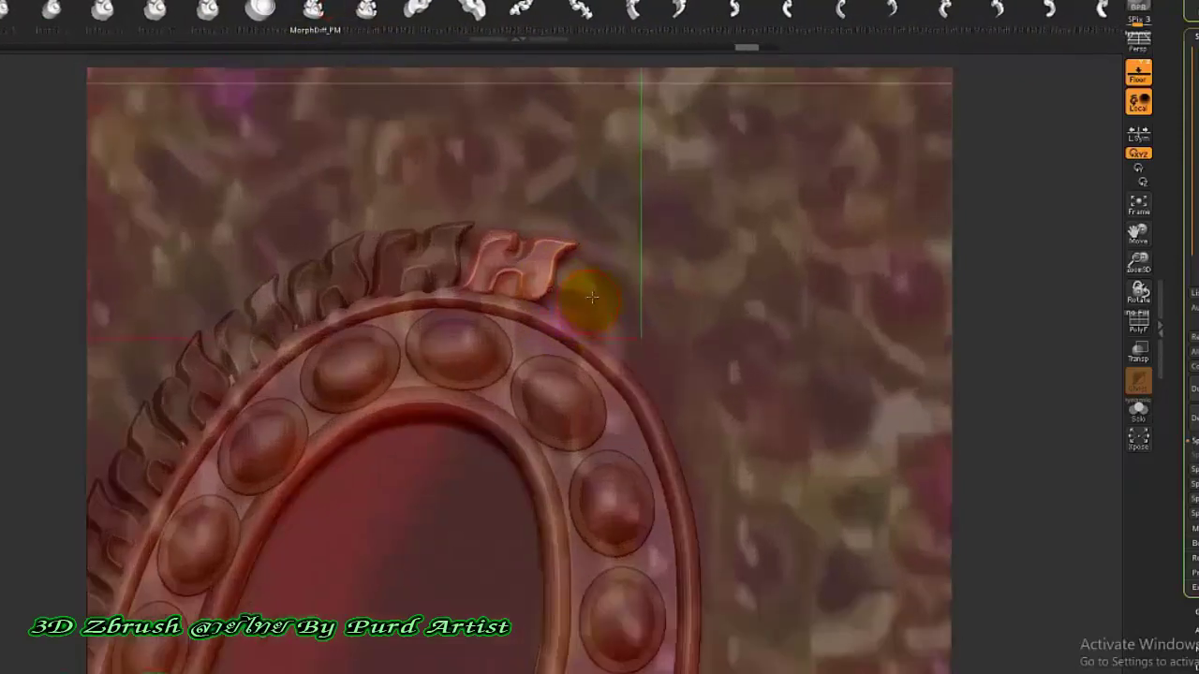
scroll(590, 296, up, 3)
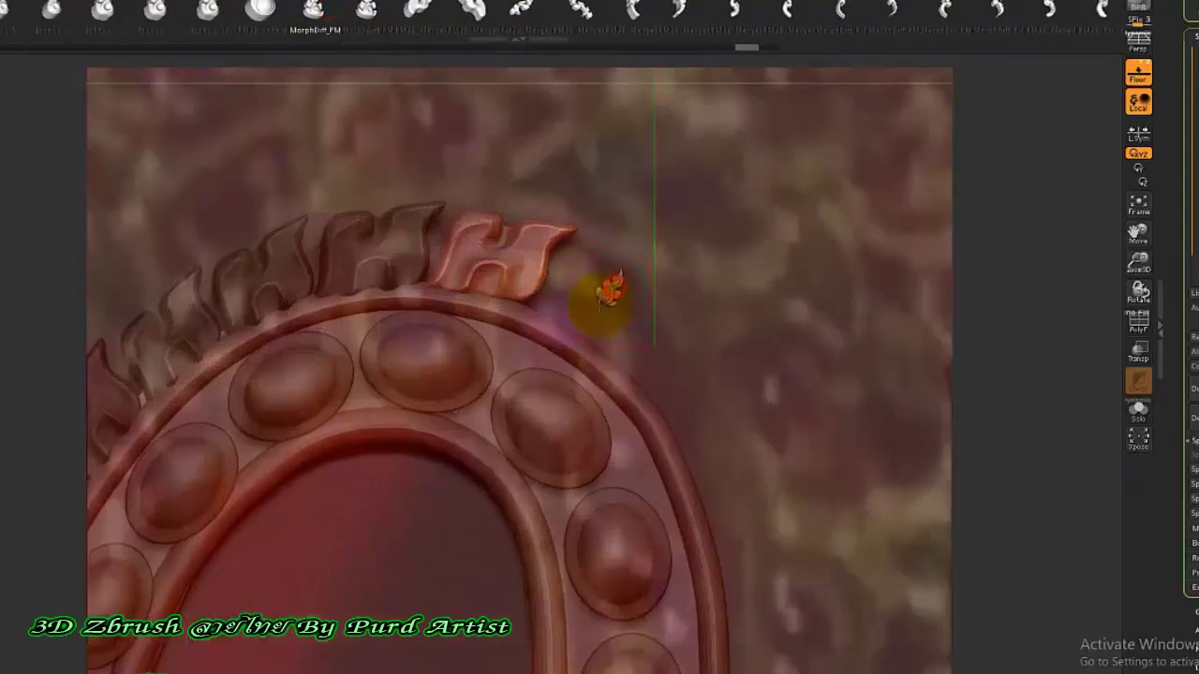
drag(609, 292, 550, 360)
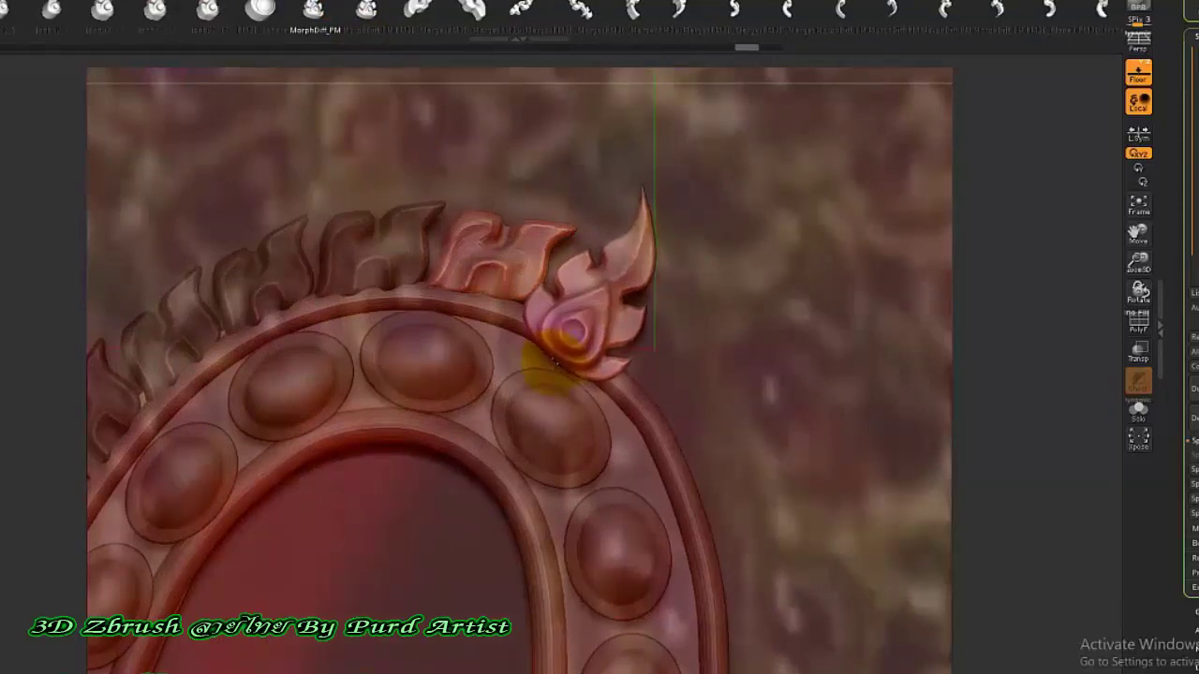
mouse_move(550, 360)
mouse_down()
mouse_move(543, 318)
mouse_move(583, 325)
mouse_up()
key(w)
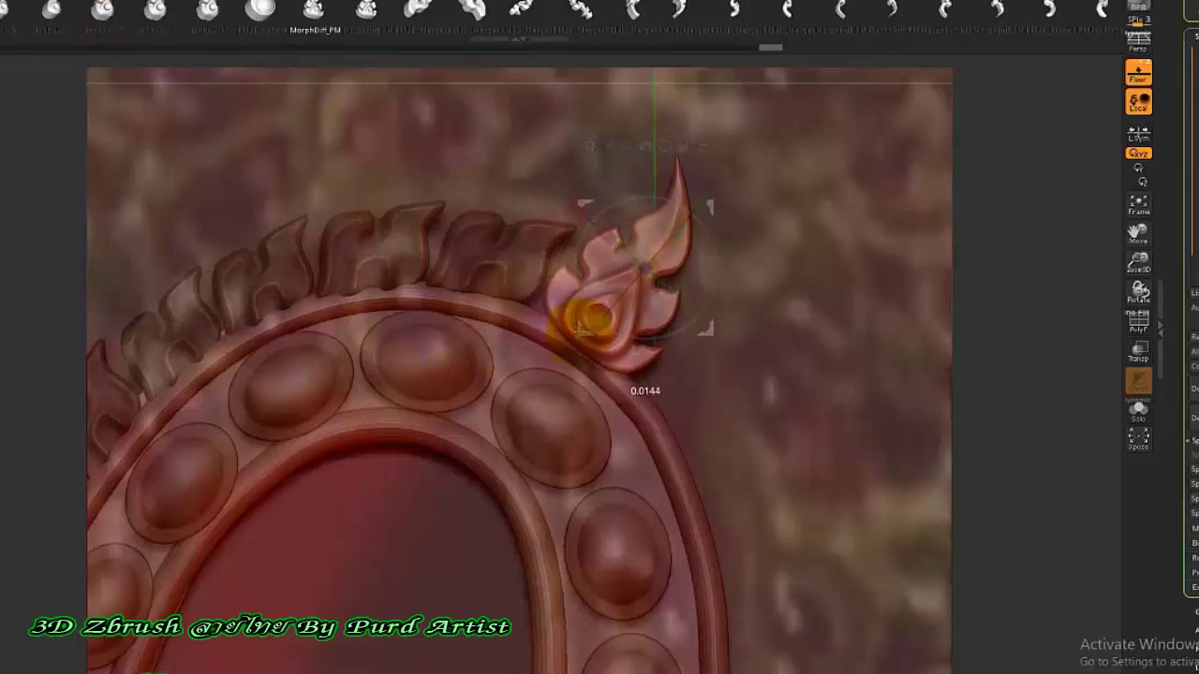
drag(558, 291, 562, 269)
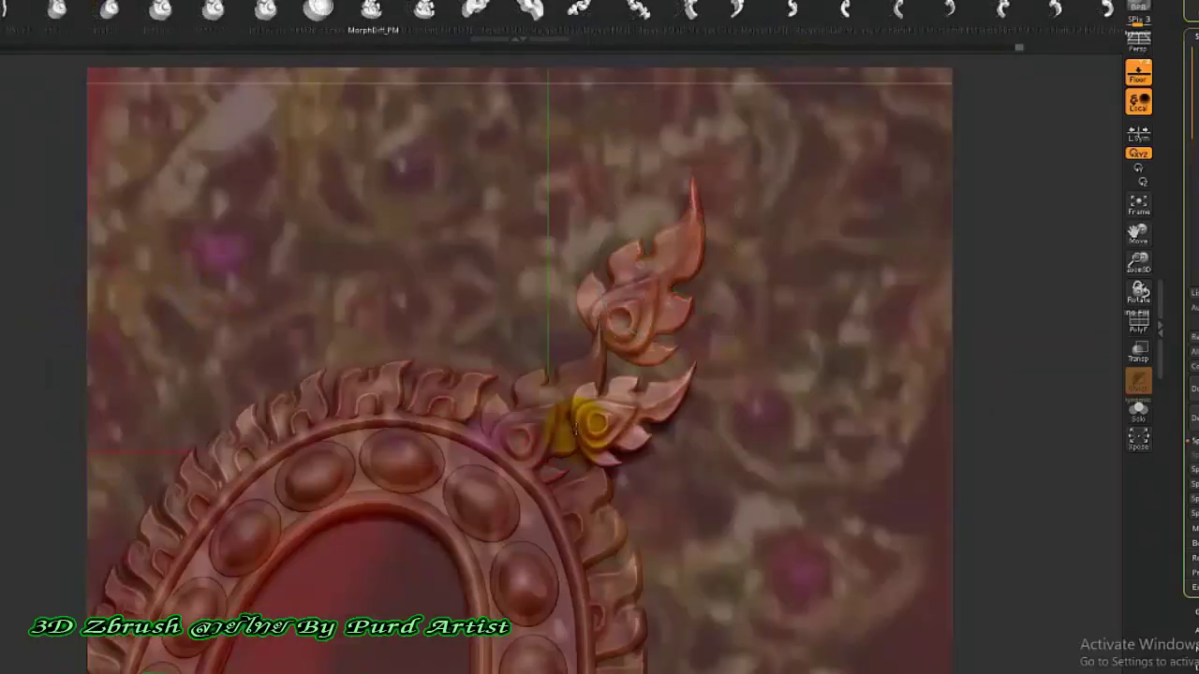
- Duplicate the flame ornament and place the copy further down along the band's outer edge
key(w)
ctrl+drag(656, 270, 693, 528)
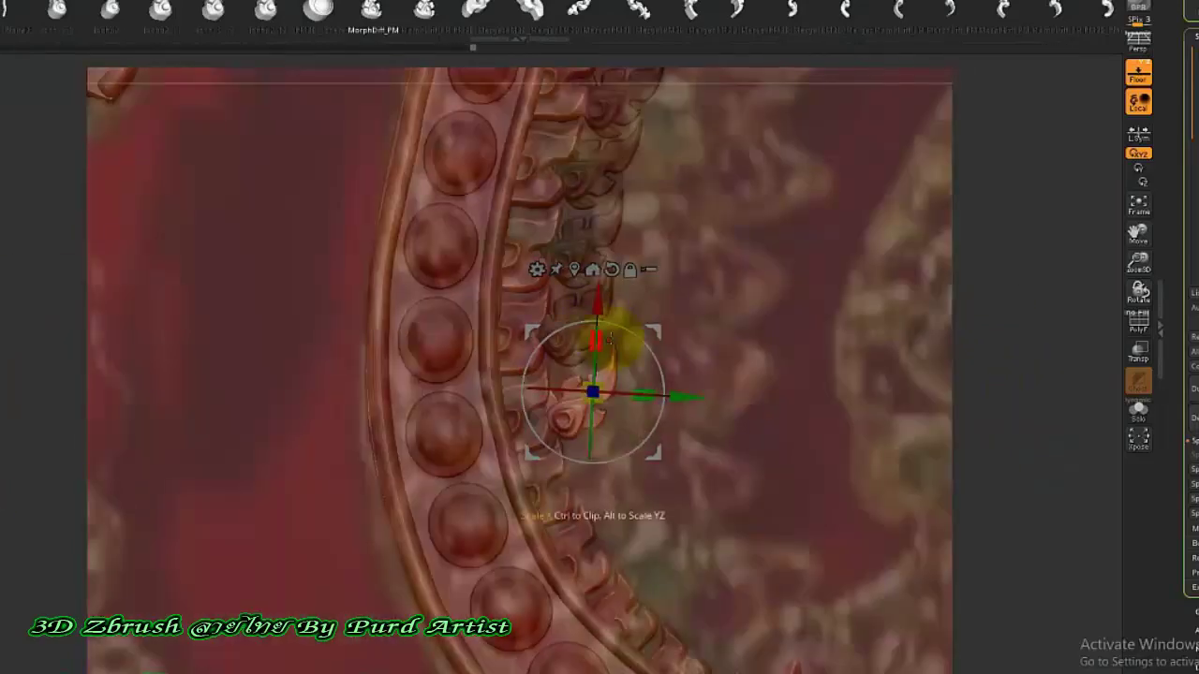
drag(651, 390, 711, 469)
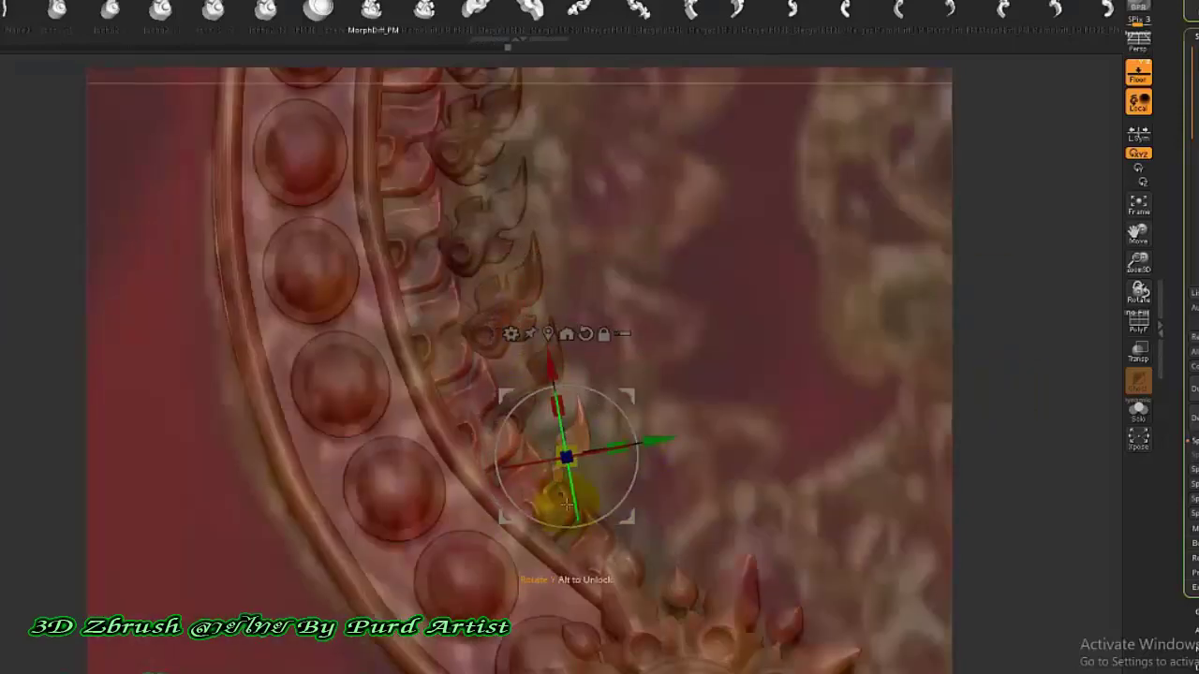
drag(565, 456, 571, 466)
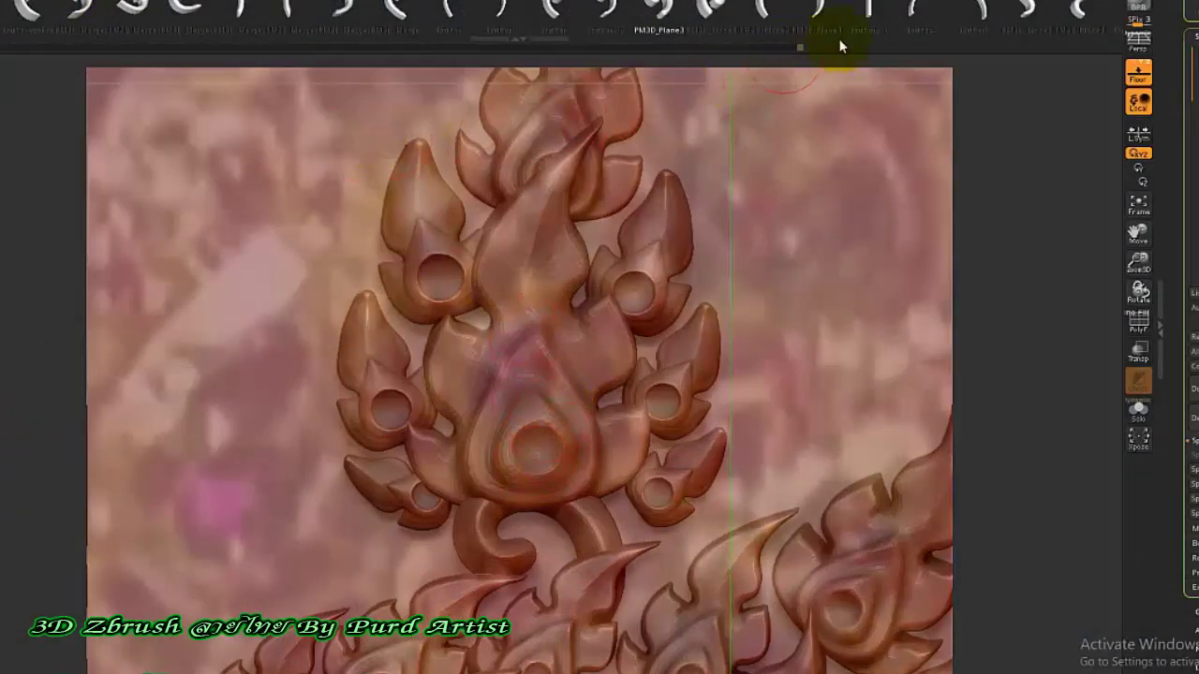
- Pick the Jonhu2_11 insert mesh from the brush shelf
scroll(721, 12, up, 3)
scroll(708, 12, down, 2)
scroll(674, 13, down, 2)
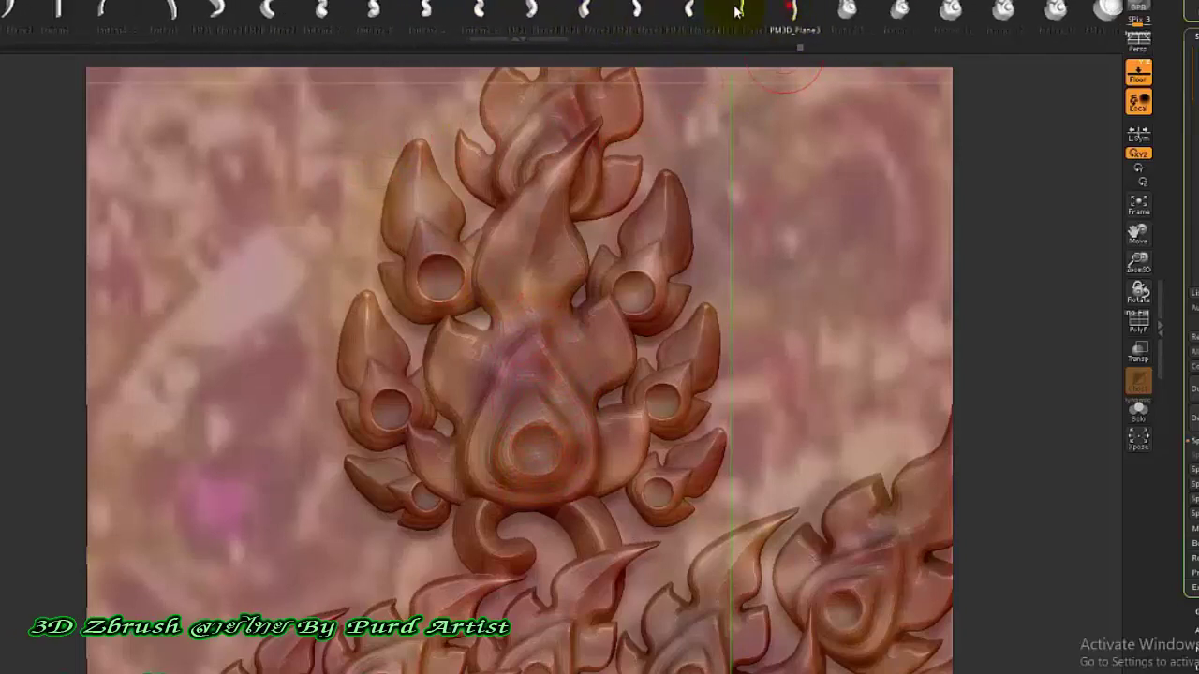
scroll(637, 17, down, 2)
click(782, 11)
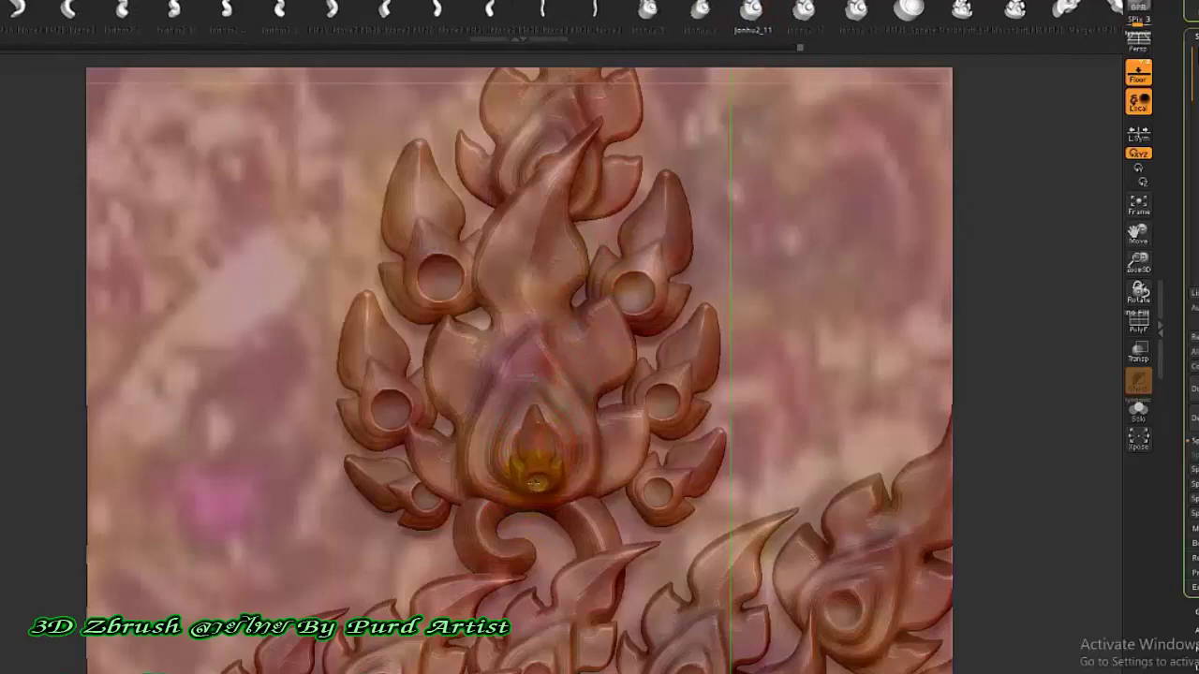
- Insert the Jonhu2_11 bud at the cluster's bulb base, rotate it upright, and raise it inside
drag(532, 498, 536, 509)
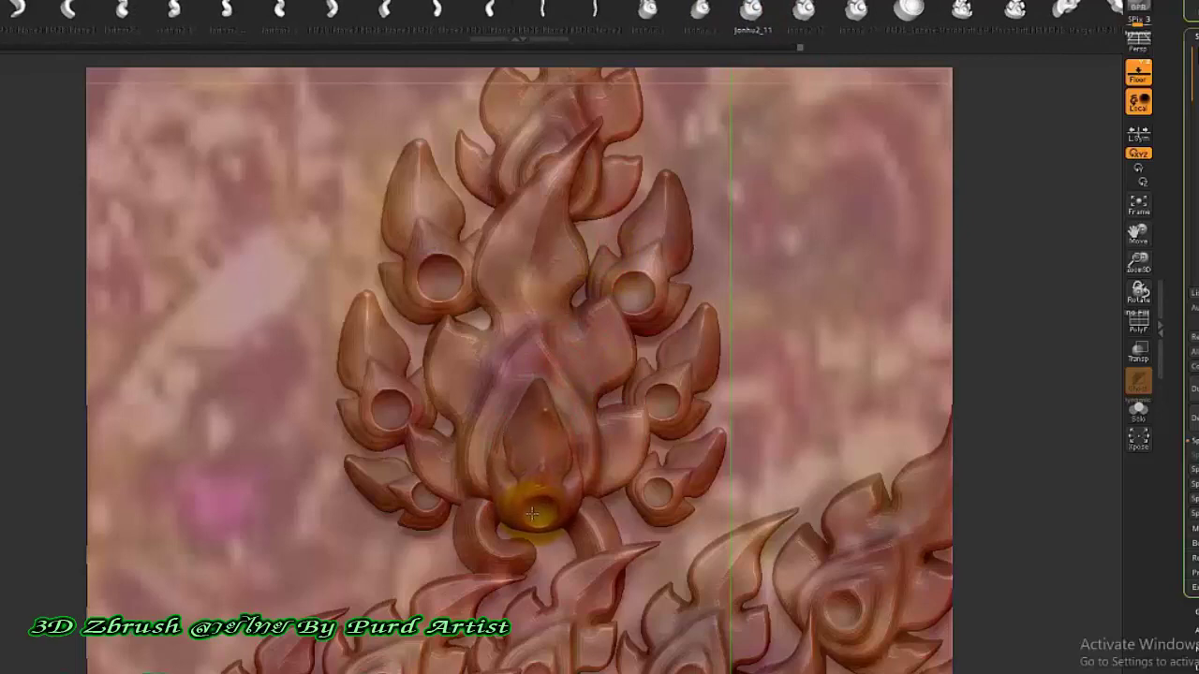
key(w)
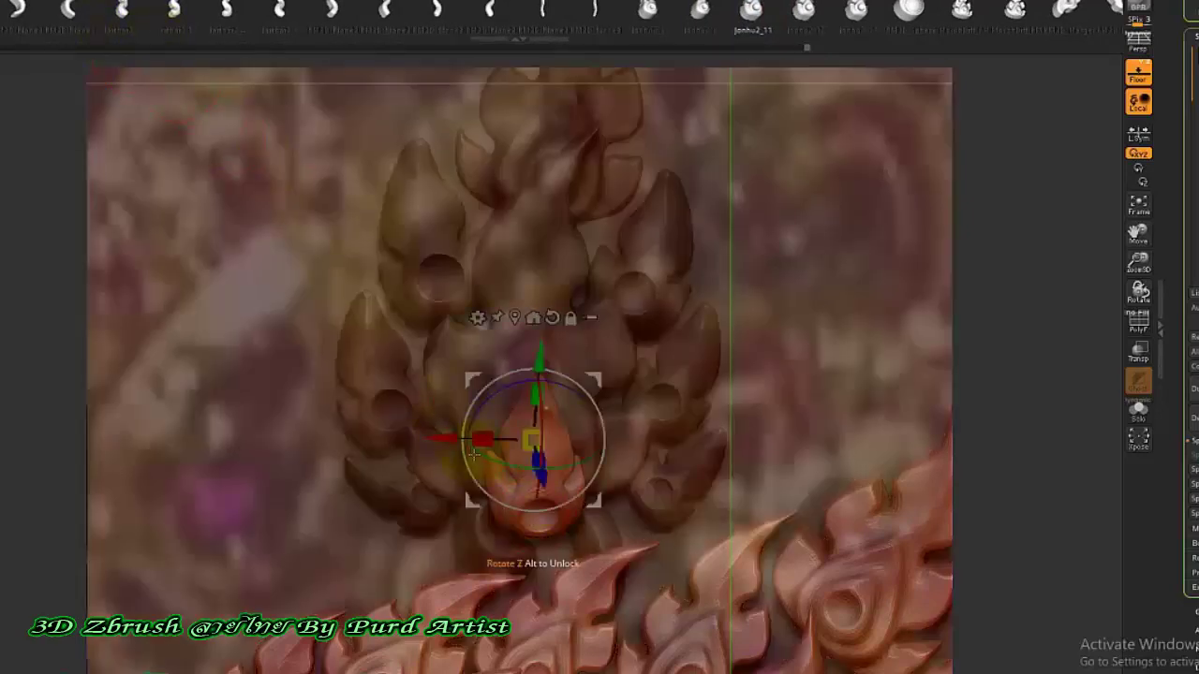
drag(540, 482, 539, 444)
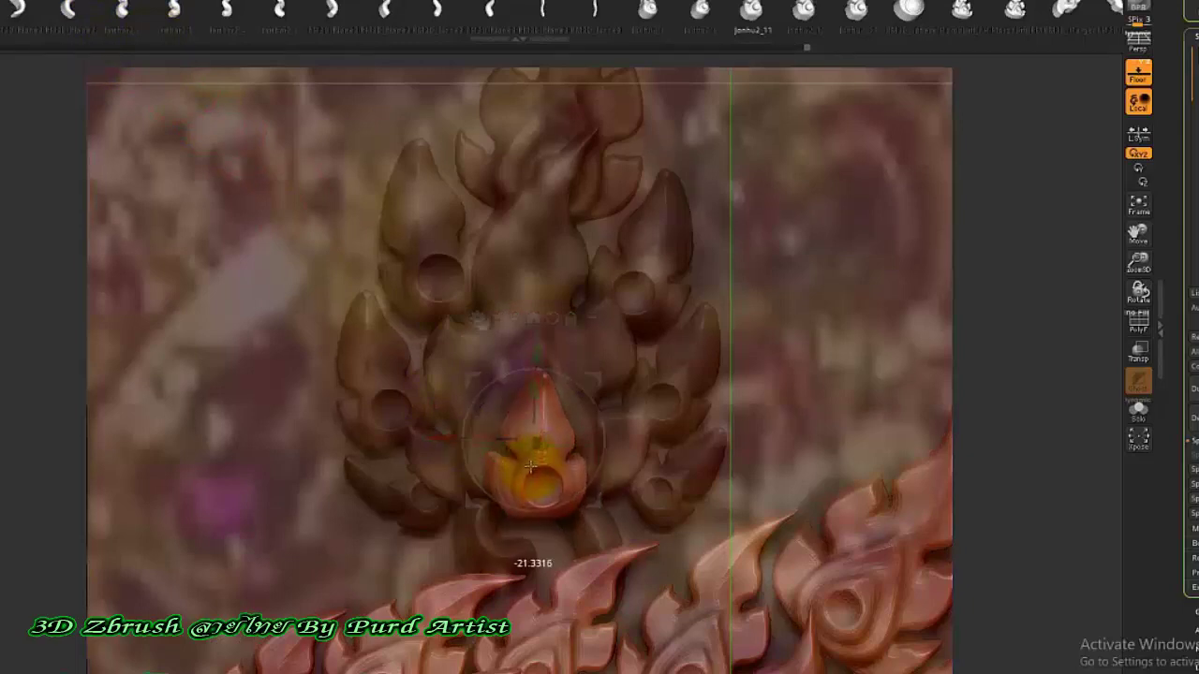
drag(553, 441, 550, 457)
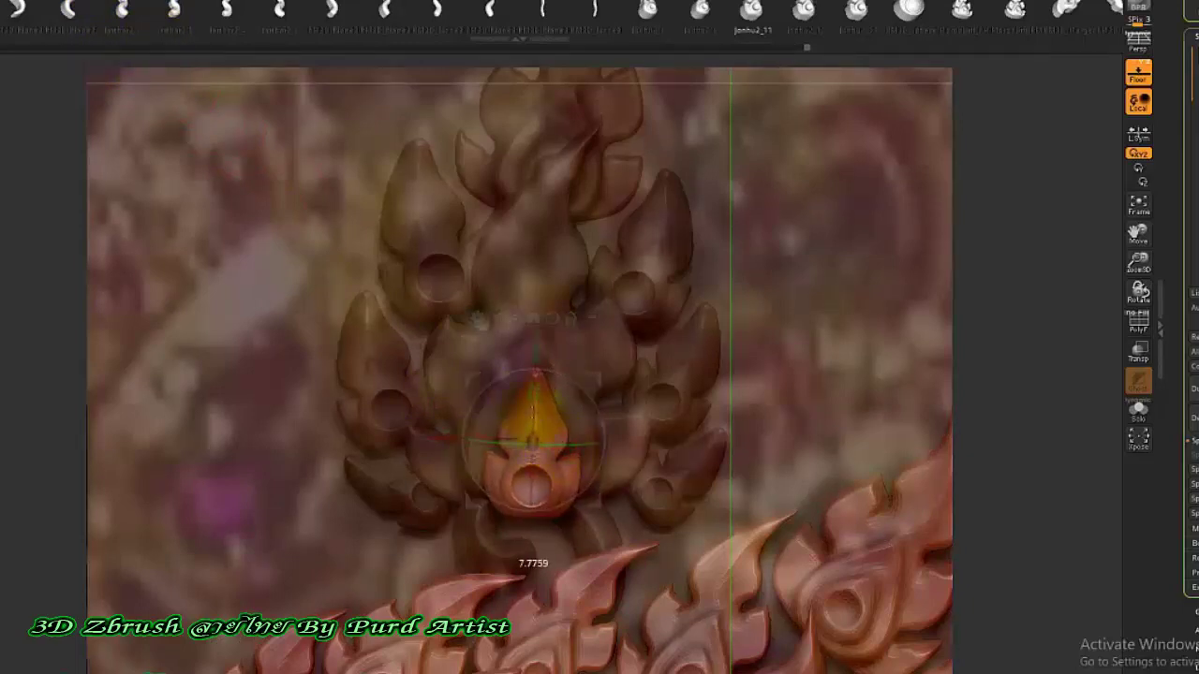
drag(533, 345, 531, 324)
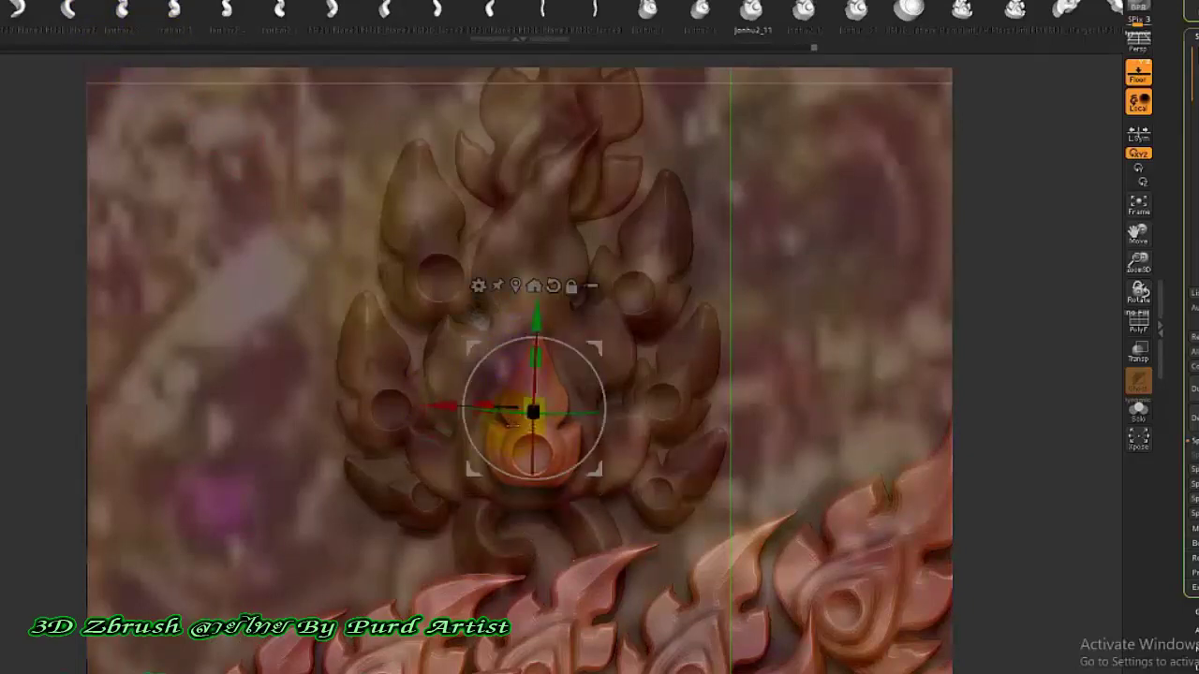
mouse_move(534, 407)
mouse_down()
mouse_move(513, 388)
mouse_move(534, 403)
mouse_up()
drag(533, 343, 530, 290)
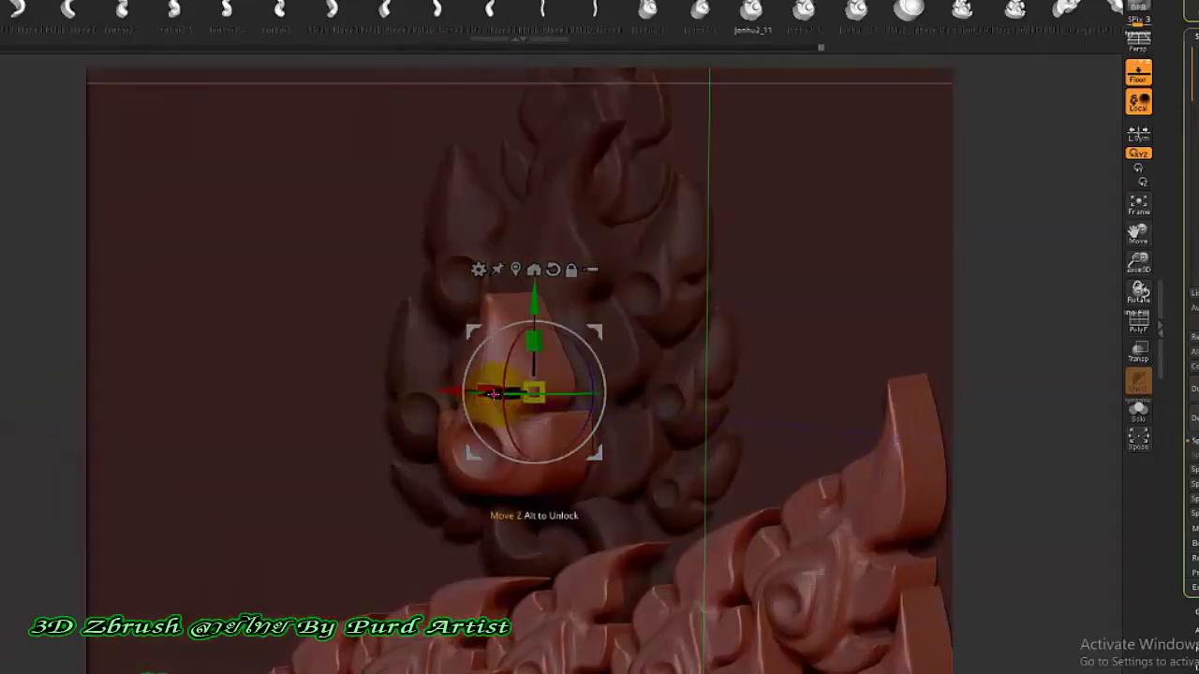
- Centre the bud sideways and push it back in depth to seat it in the relief
drag(493, 394, 544, 394)
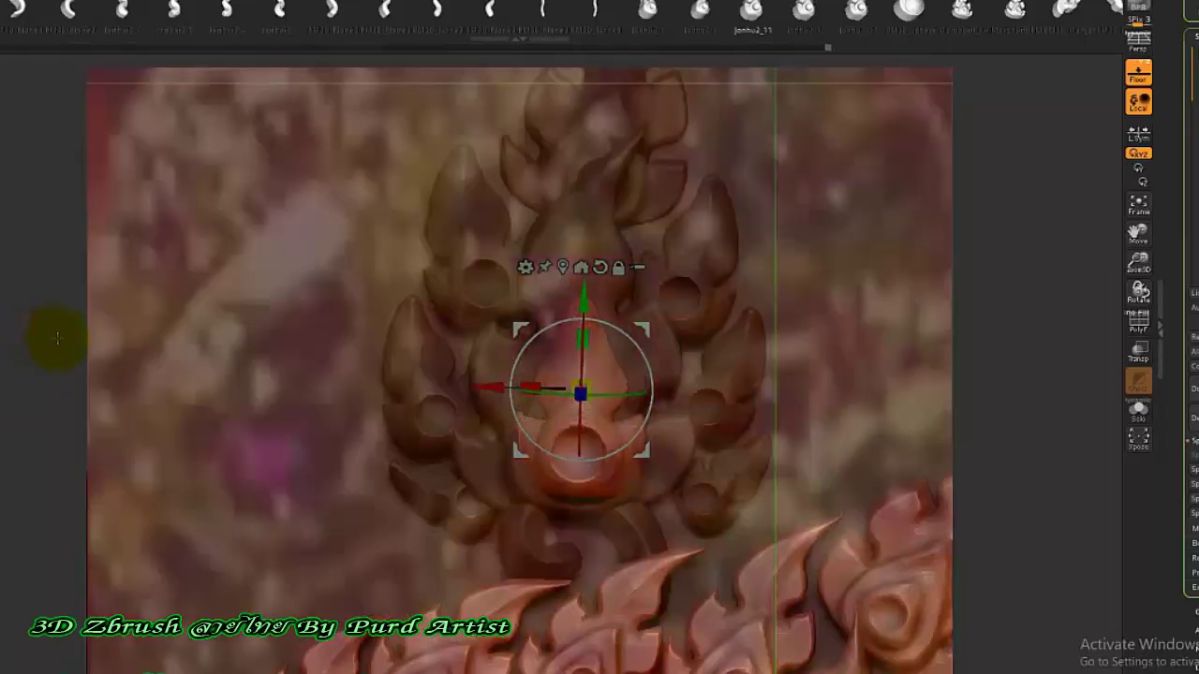
drag(481, 390, 486, 385)
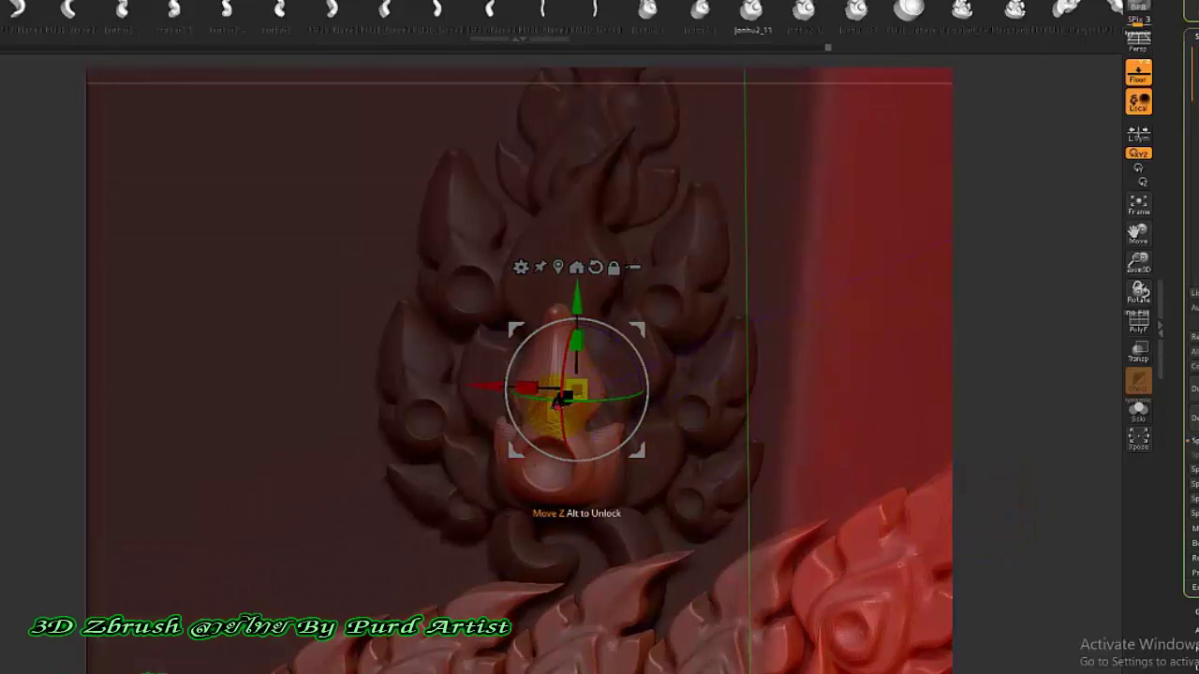
drag(560, 401, 558, 404)
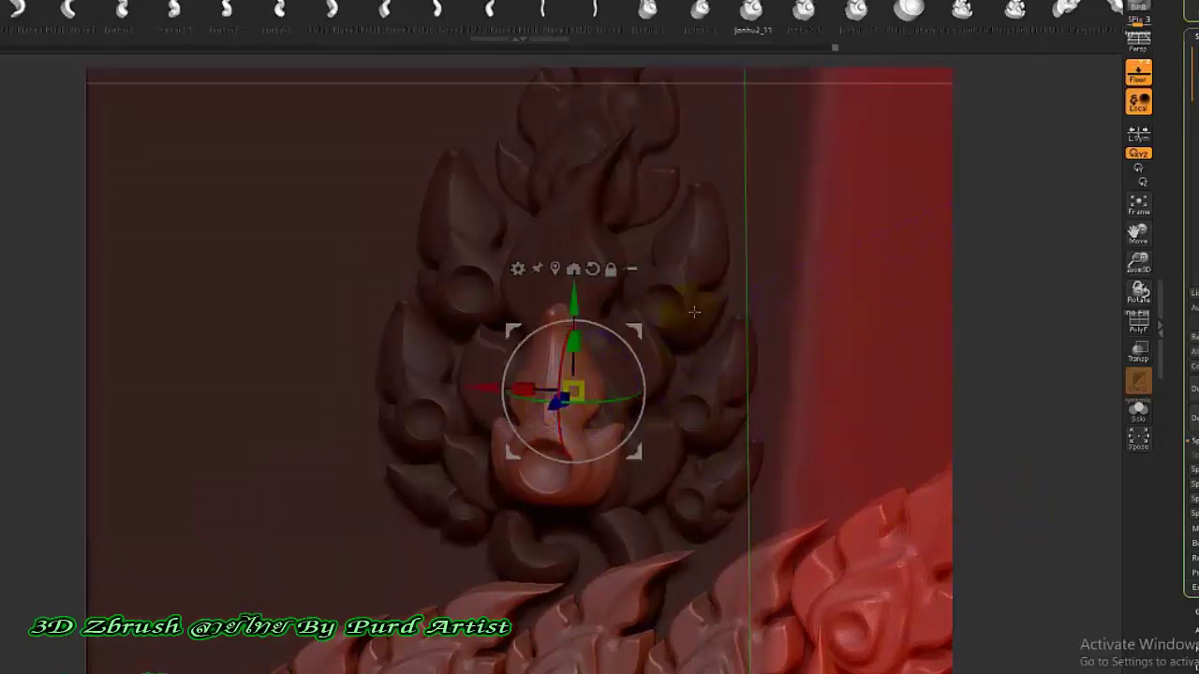
drag(672, 379, 250, 325)
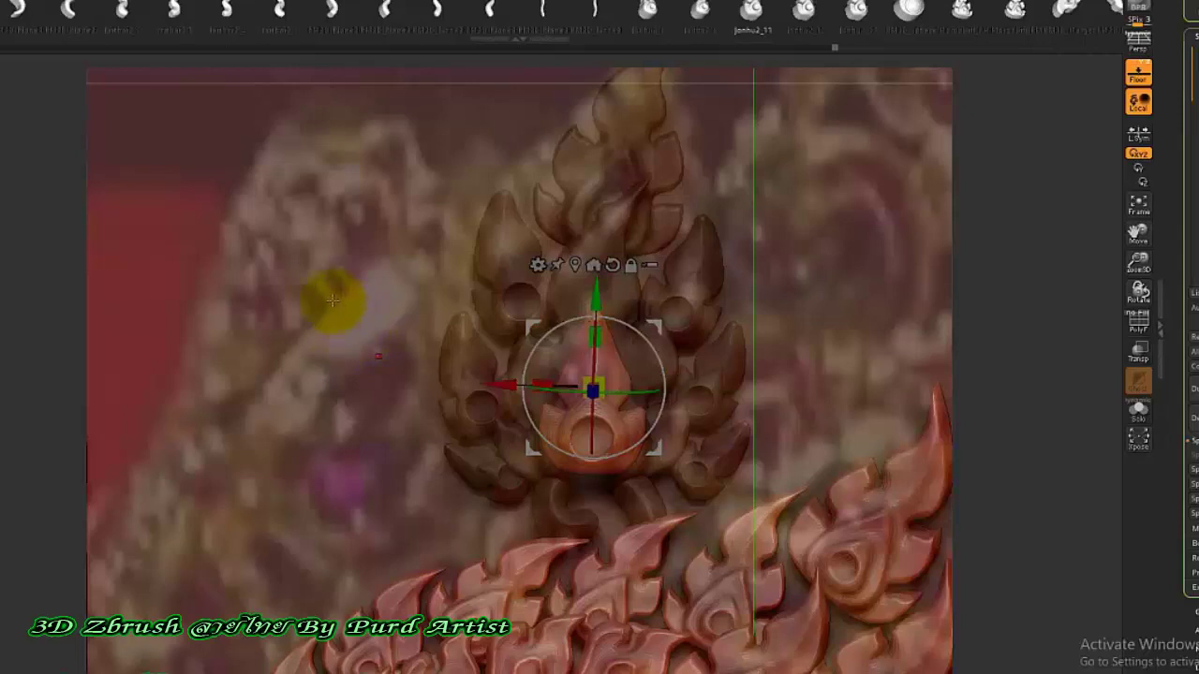
key(q)
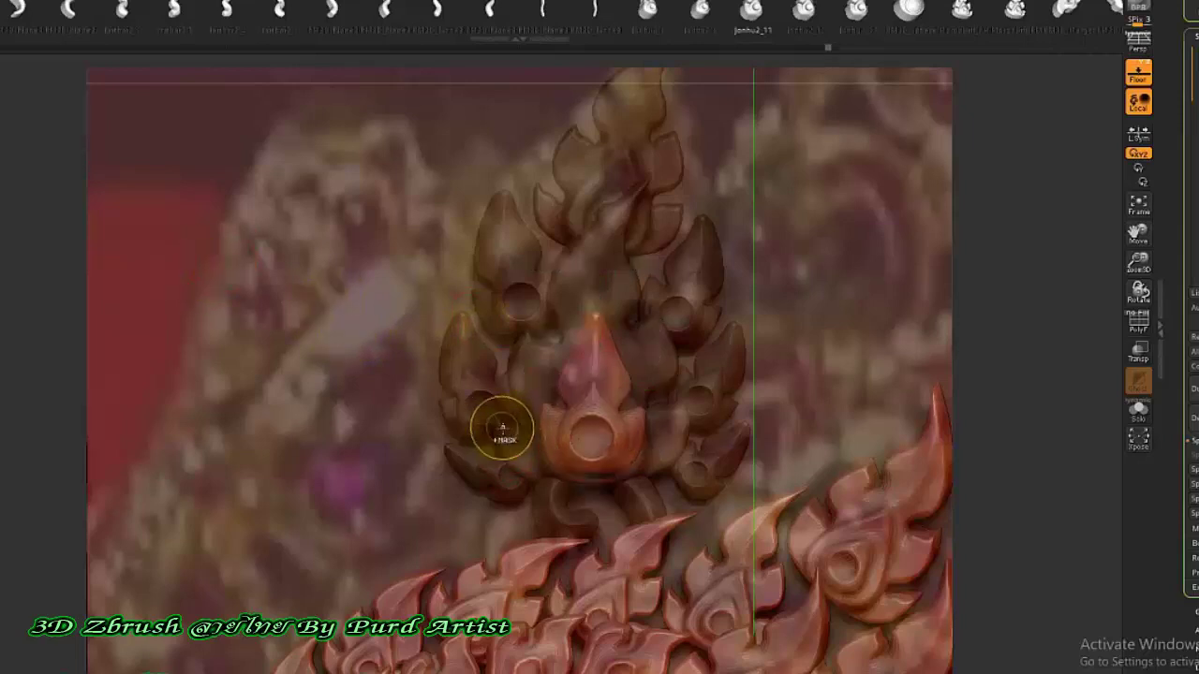
- Select subtool Jonhu2_12, mask all but its central bulb, and return the bulb's rotation to upright
click(388, 200)
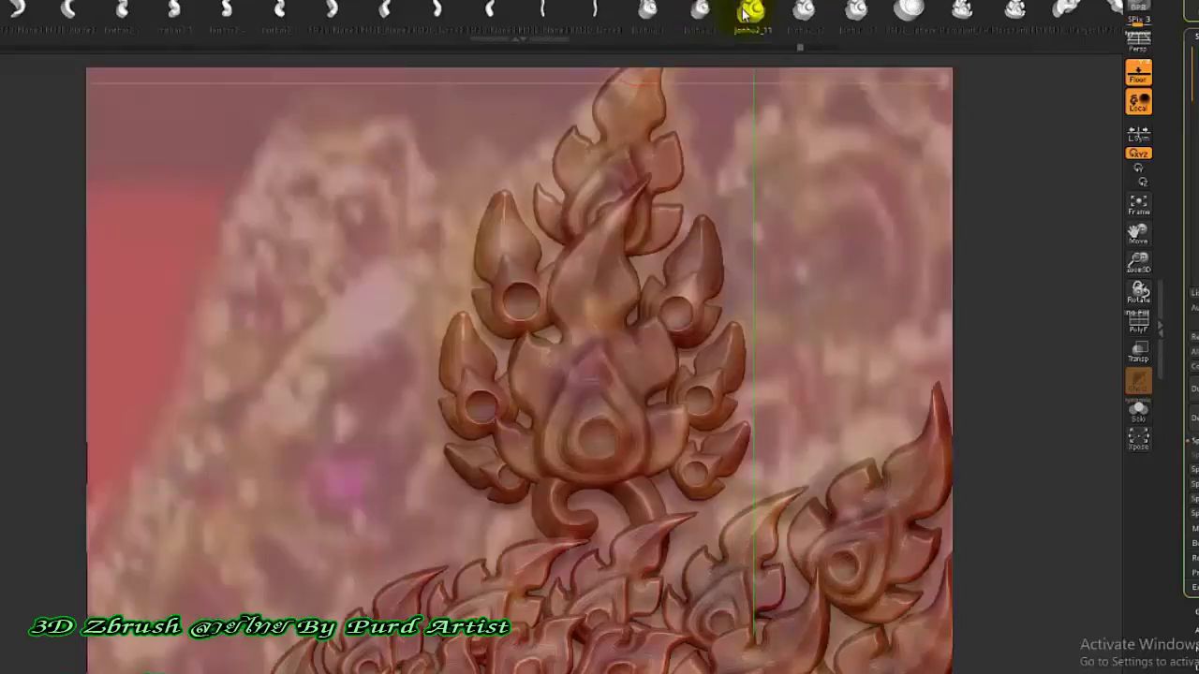
alt+click(600, 426)
ctrl+click(595, 434)
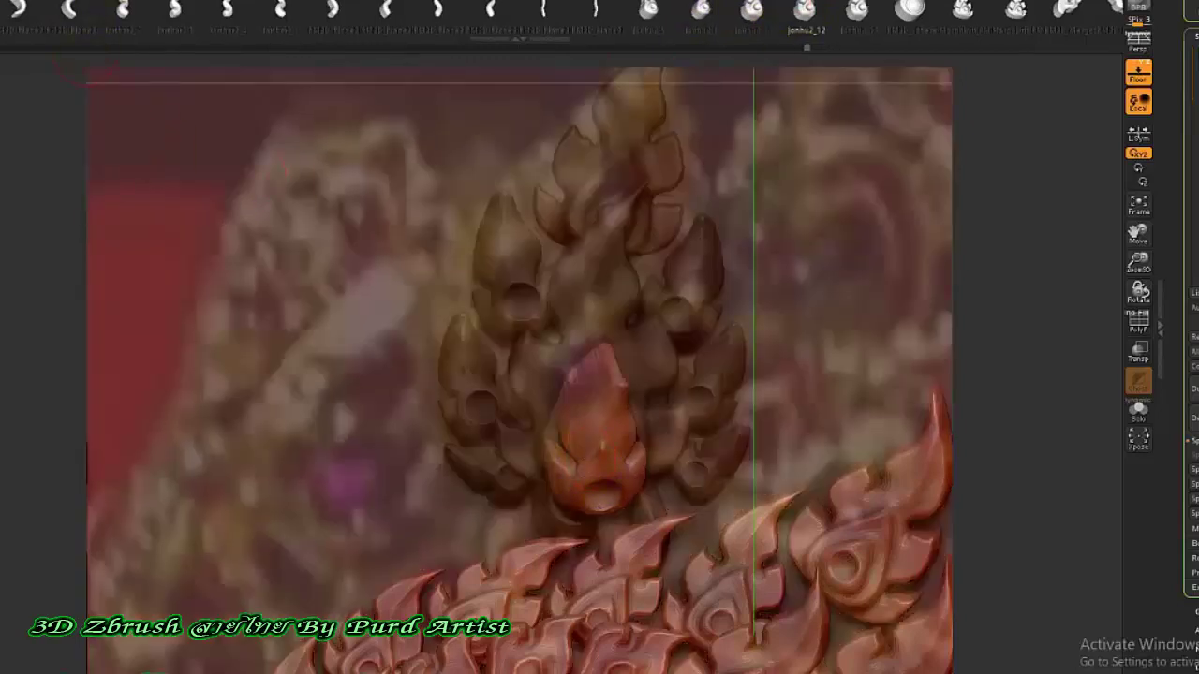
key(w)
drag(604, 459, 583, 398)
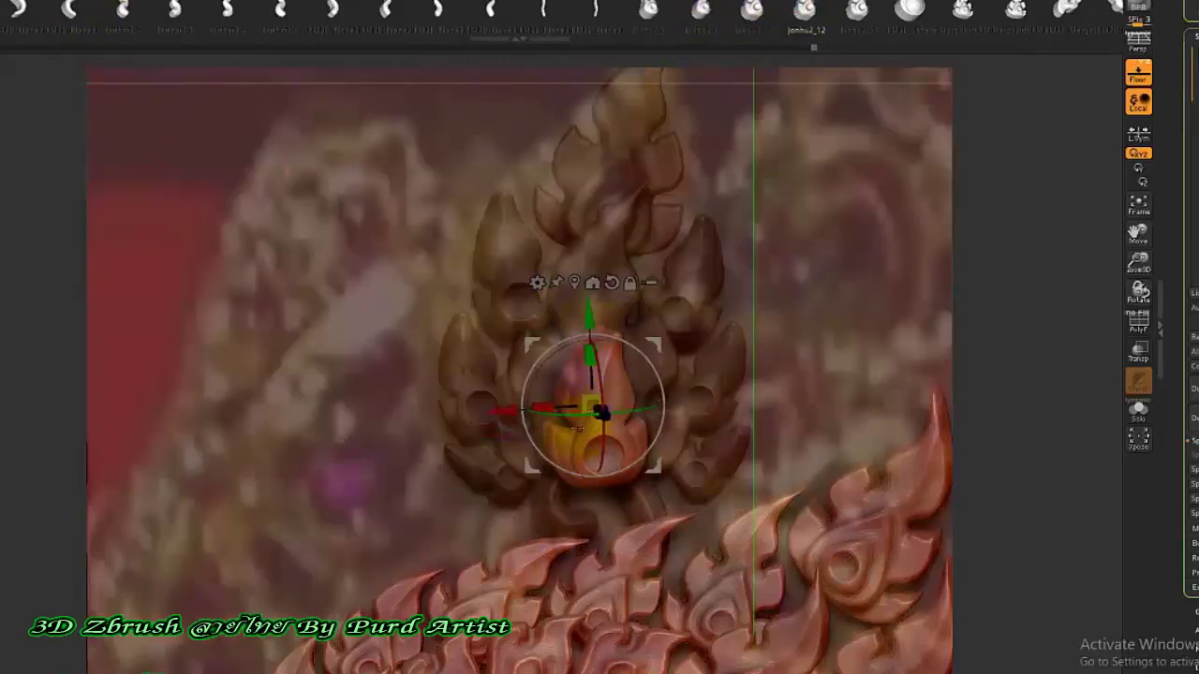
drag(588, 440, 596, 415)
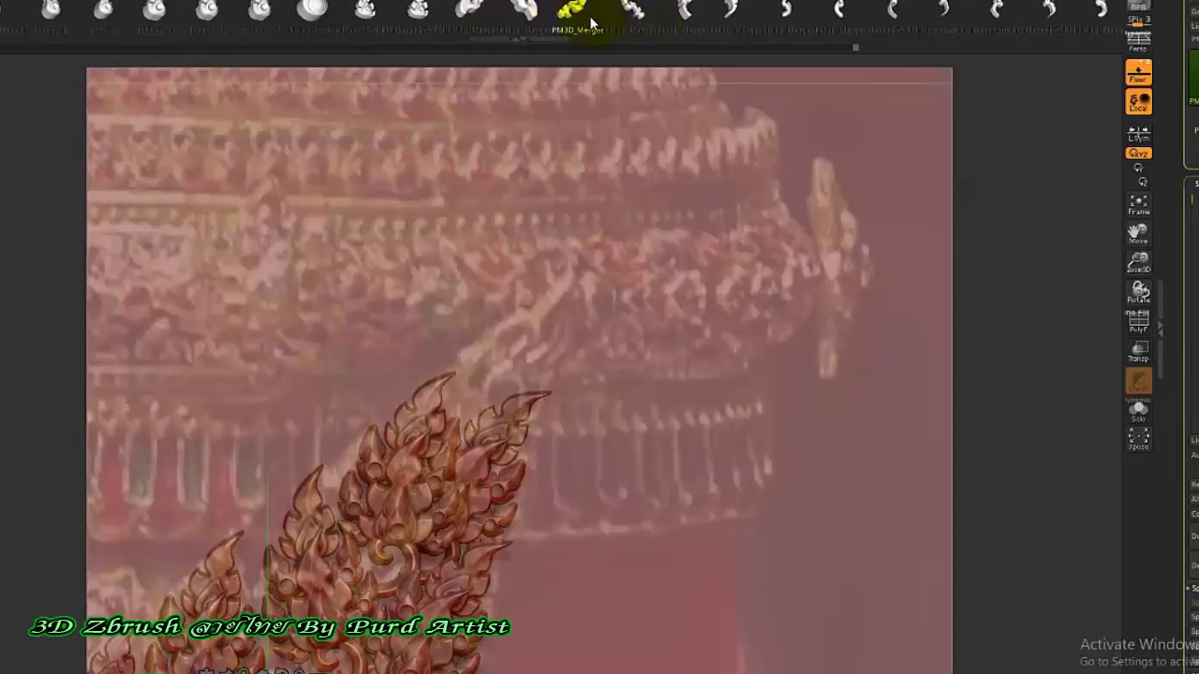
- Draw a flame curl from the leaf tip with PM3D_Merger, then stretch and bend it up-right
click(572, 10)
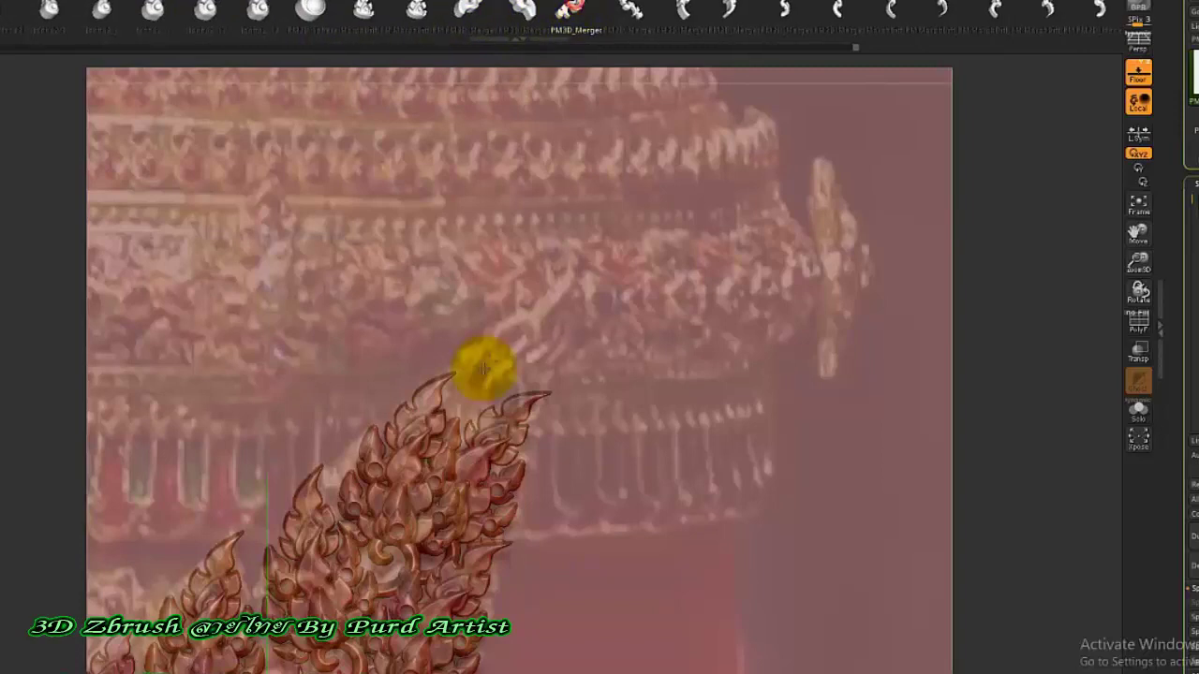
drag(494, 378, 490, 469)
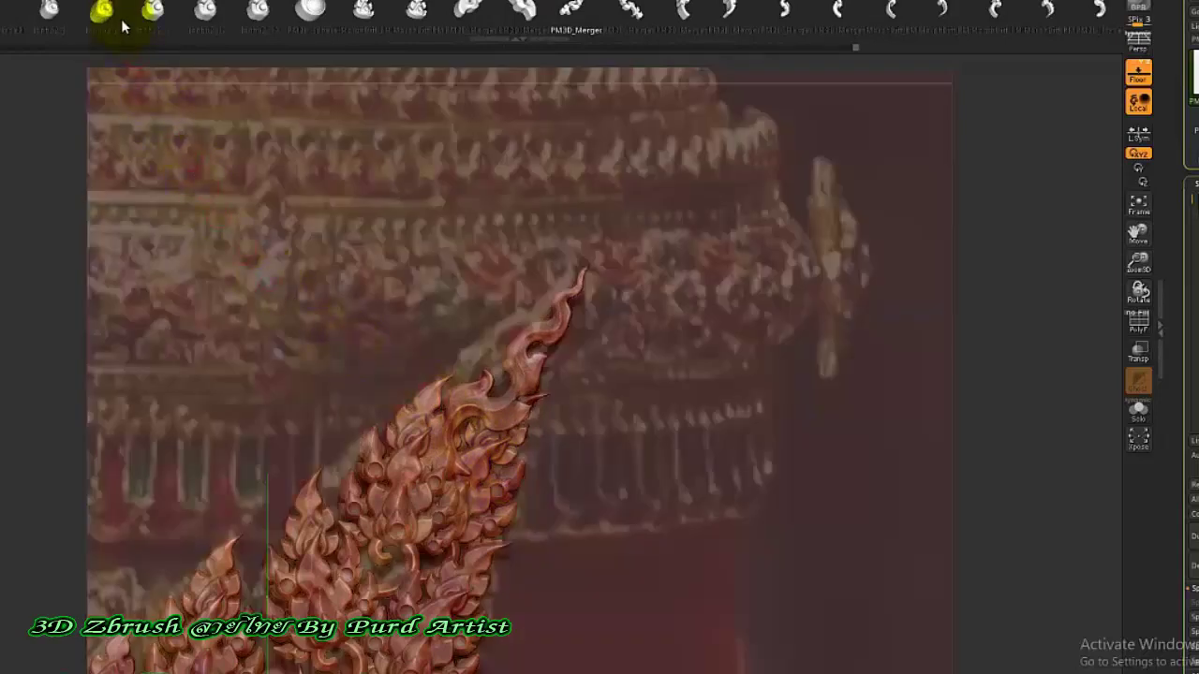
key(w)
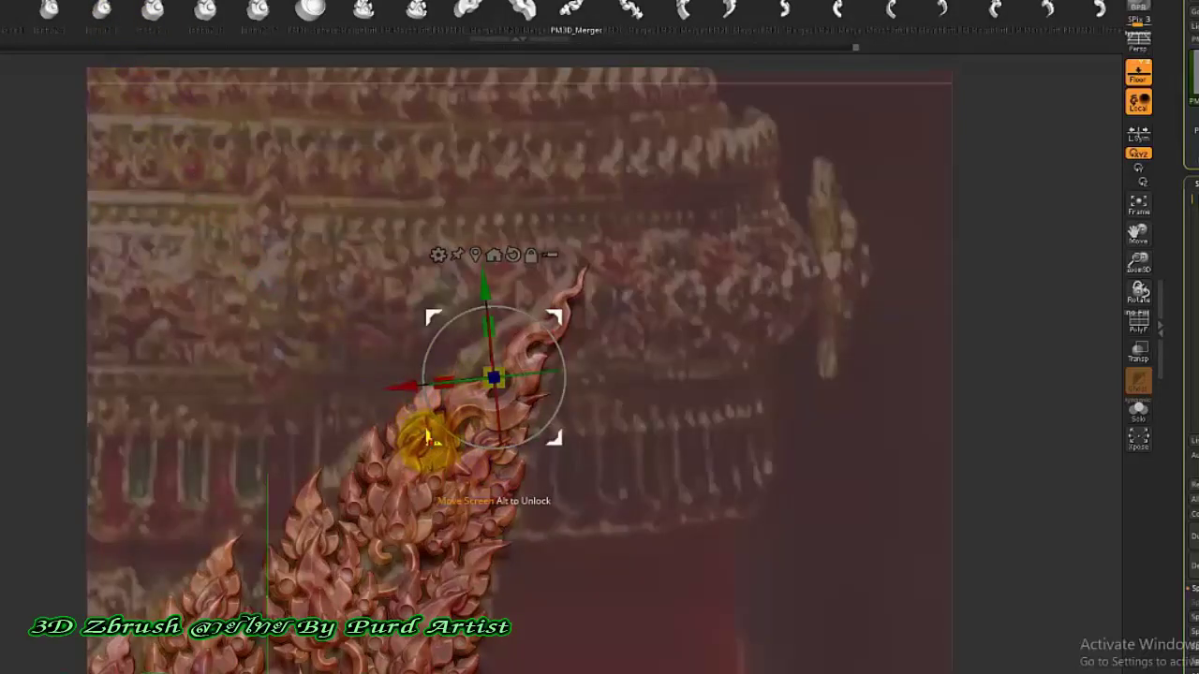
mouse_move(426, 437)
mouse_down()
mouse_move(423, 402)
mouse_move(450, 403)
mouse_up()
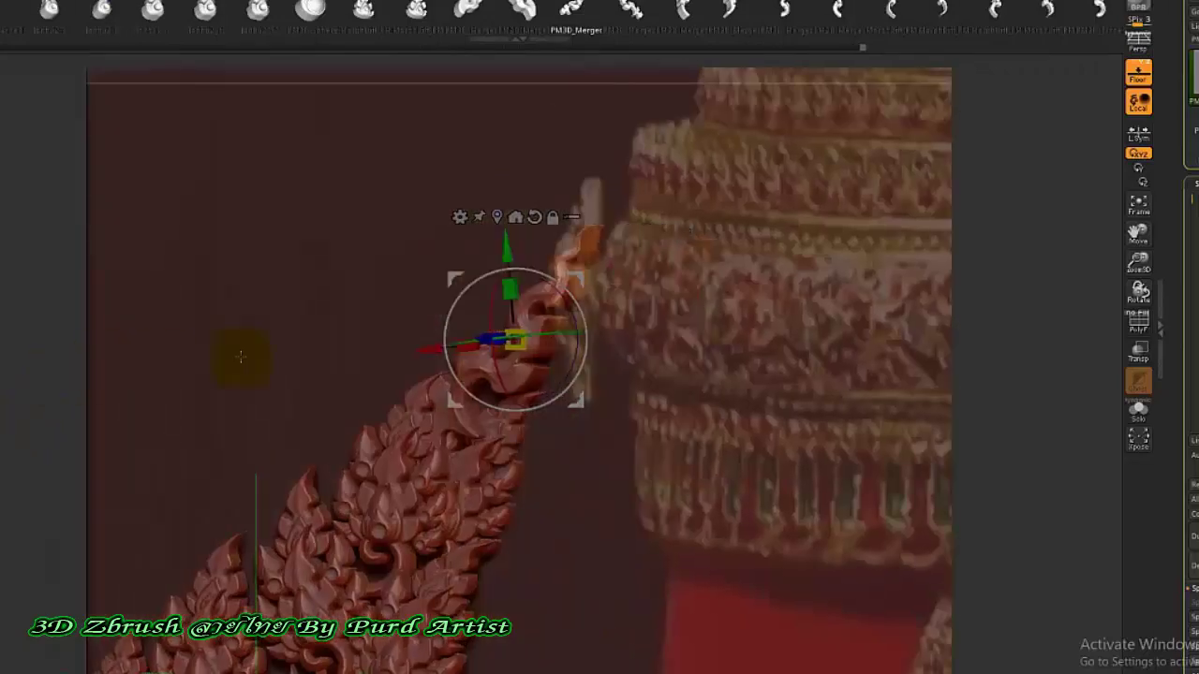
mouse_move(468, 347)
mouse_down()
mouse_move(494, 337)
mouse_move(479, 335)
mouse_up()
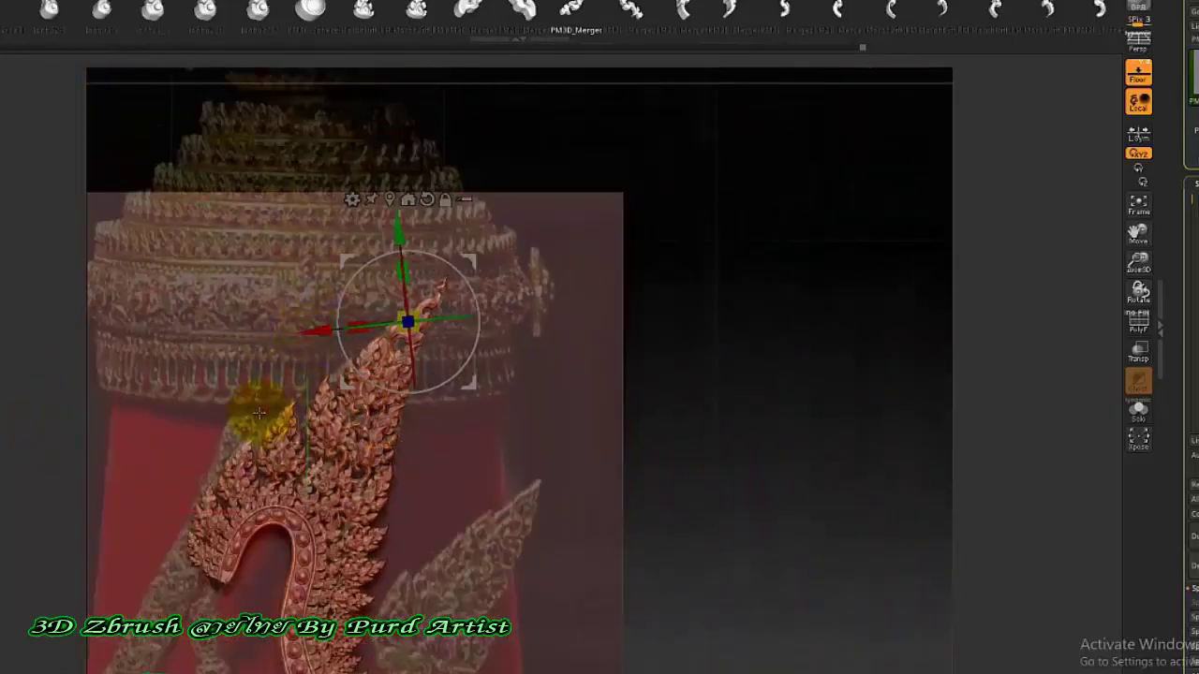
- Turn off Floor to hide the reference photo, then rotate and zoom in on the relief
click(1138, 72)
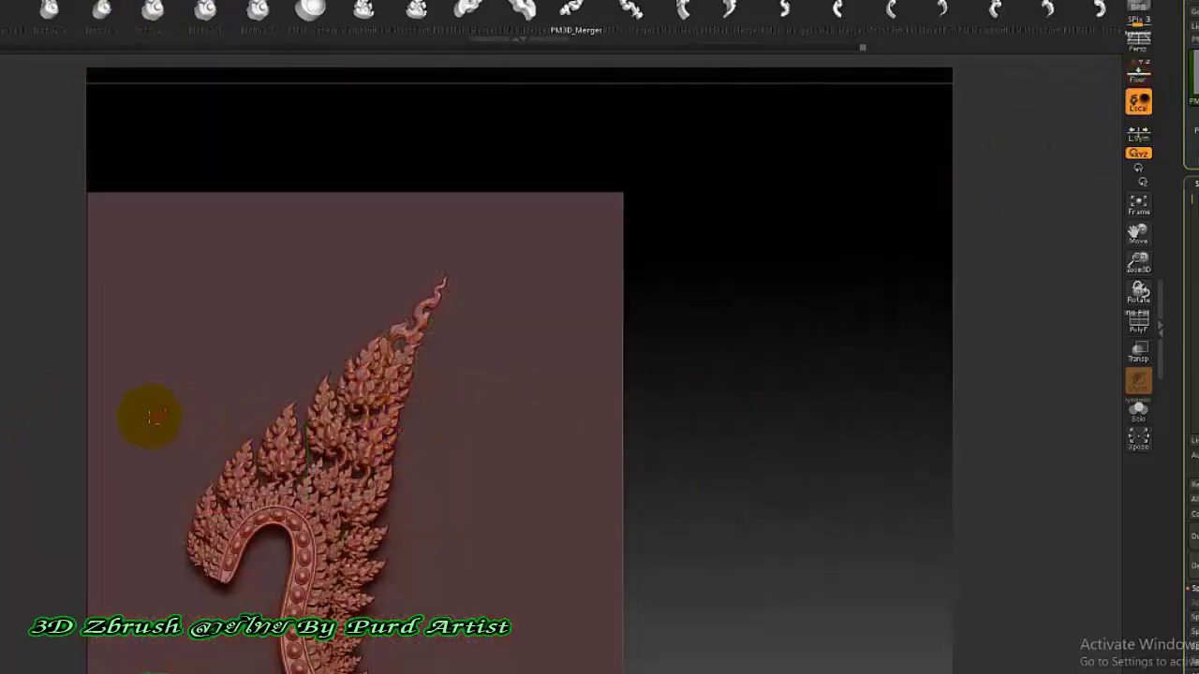
drag(58, 442, 95, 335)
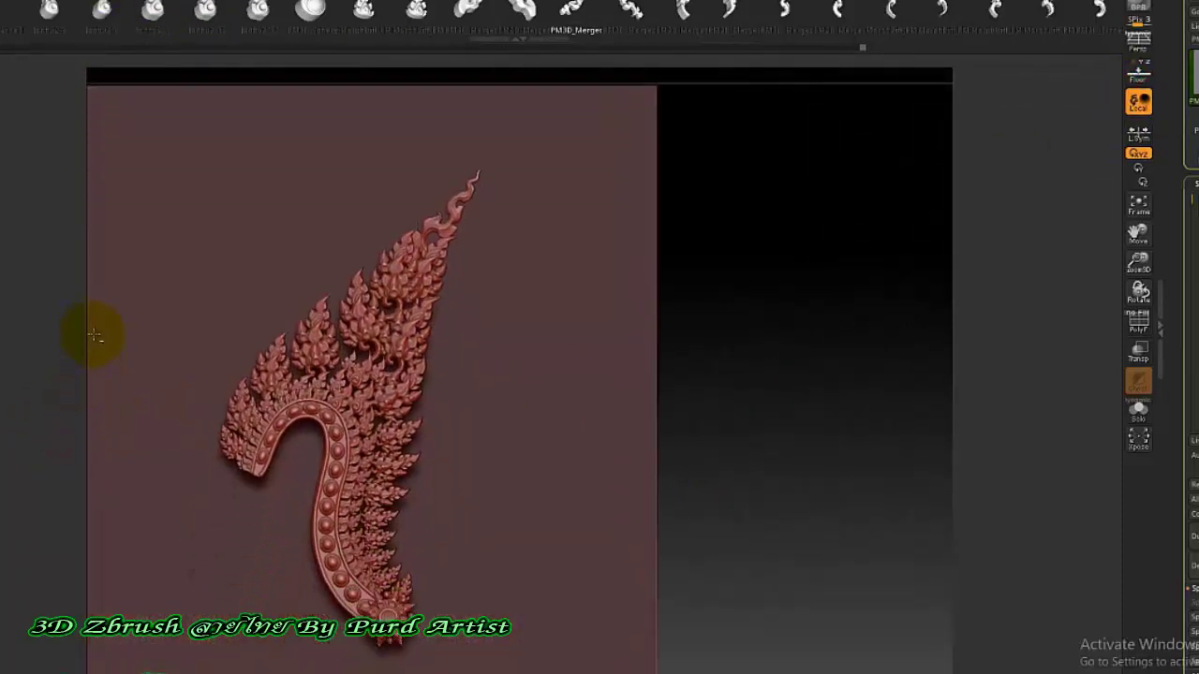
mouse_move(75, 423)
mouse_down()
mouse_move(136, 438)
mouse_move(94, 441)
mouse_move(88, 428)
mouse_up()
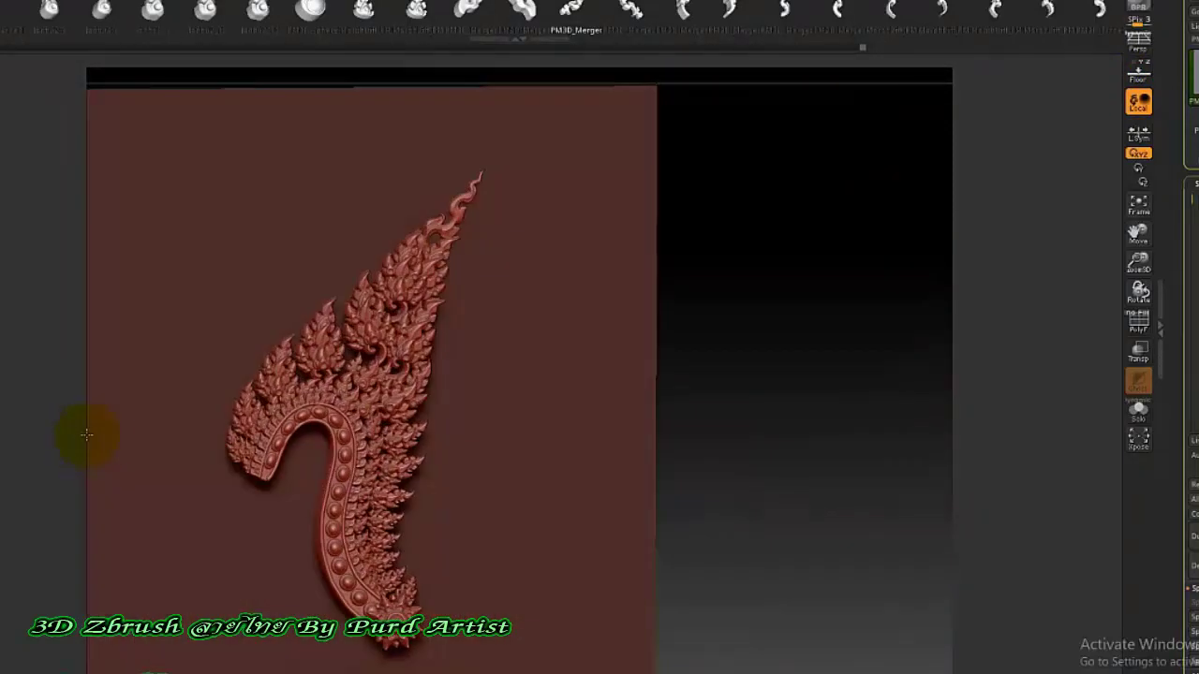
mouse_move(401, 662)
mouse_down()
mouse_move(361, 594)
mouse_move(363, 501)
mouse_up()
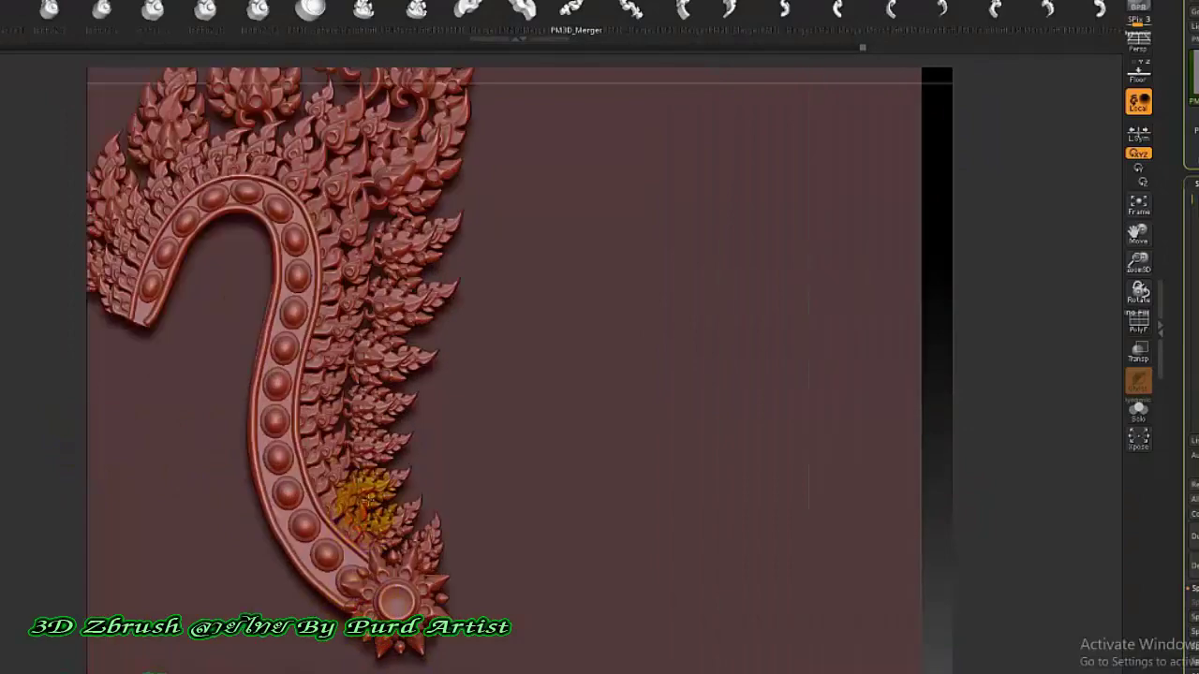
mouse_move(529, 536)
mouse_down()
mouse_move(516, 549)
mouse_move(460, 524)
mouse_up()
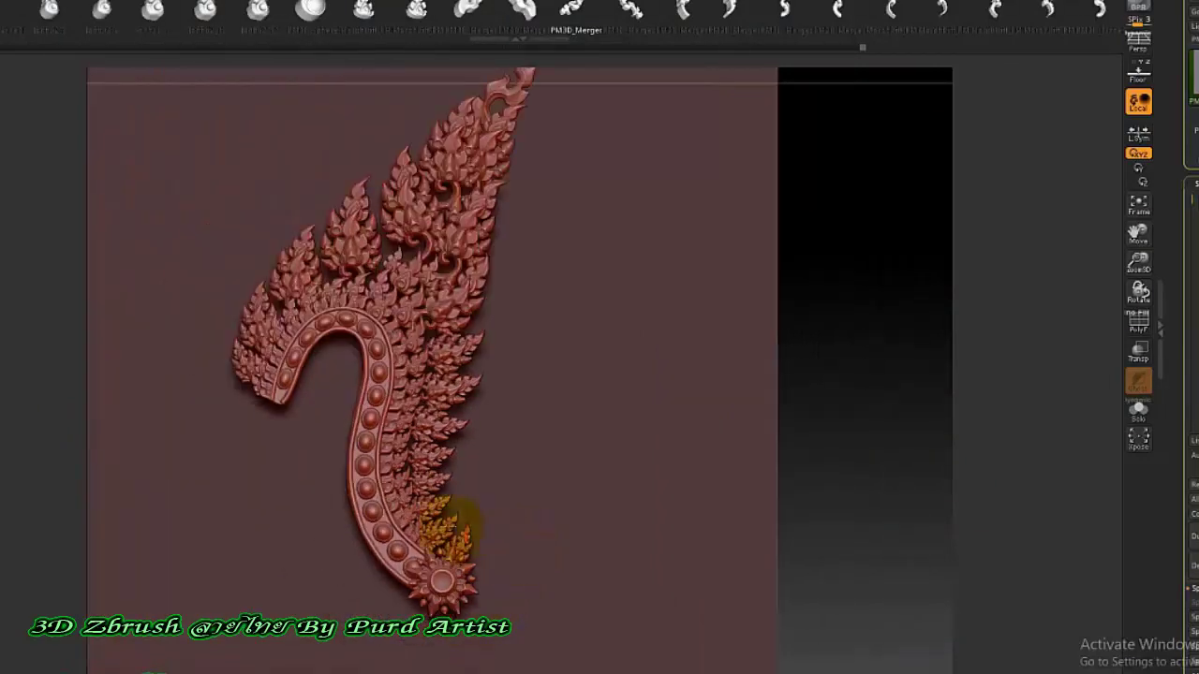
scroll(262, 415, up, 2)
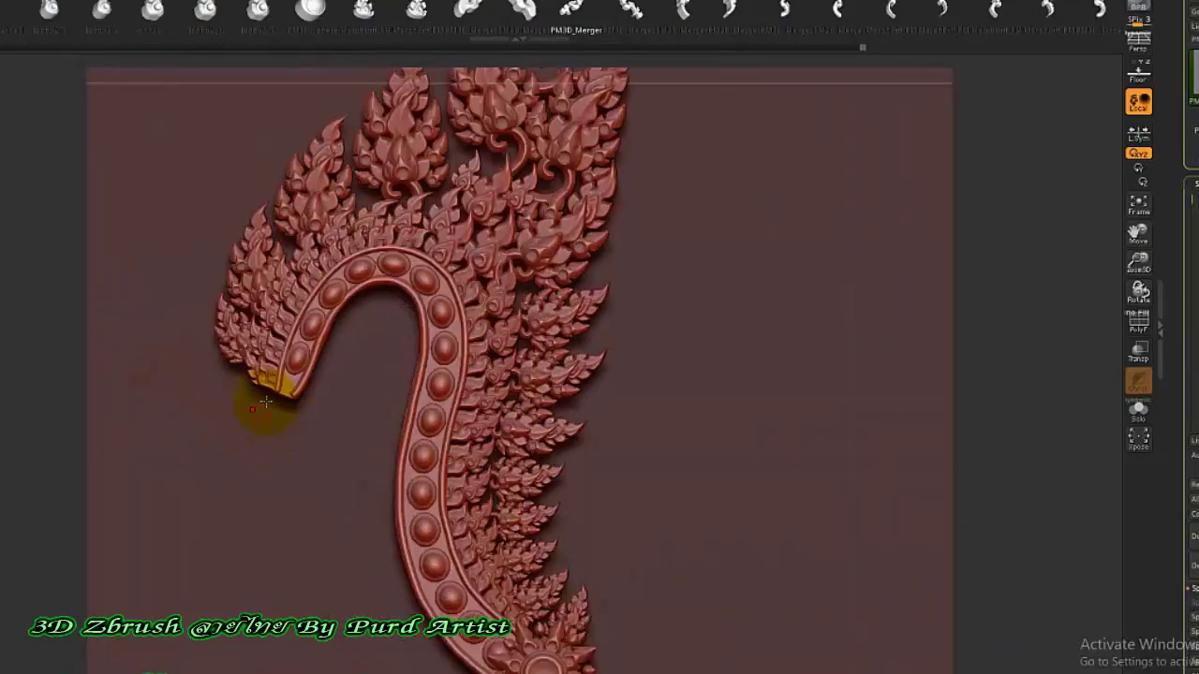
scroll(269, 408, up, 1)
scroll(273, 402, up, 1)
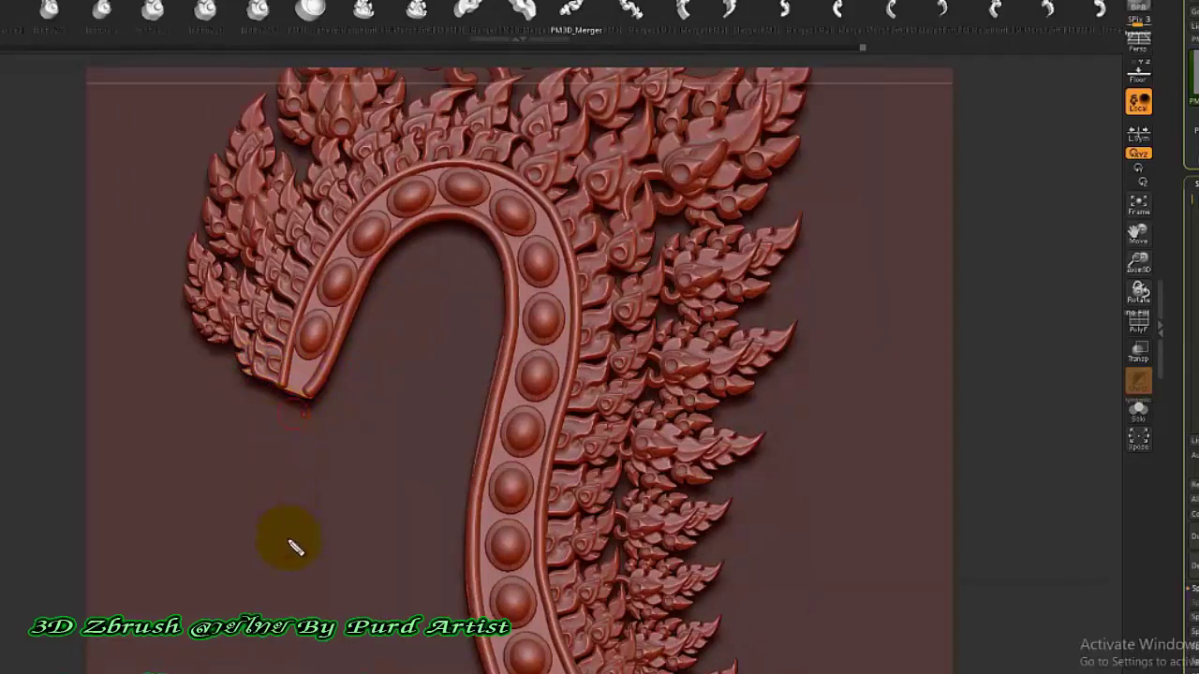
- Mark the band's curled end and right-hand foliage in red, then clear the markings
mouse_move(291, 543)
mouse_down()
mouse_move(218, 389)
mouse_move(307, 548)
mouse_up()
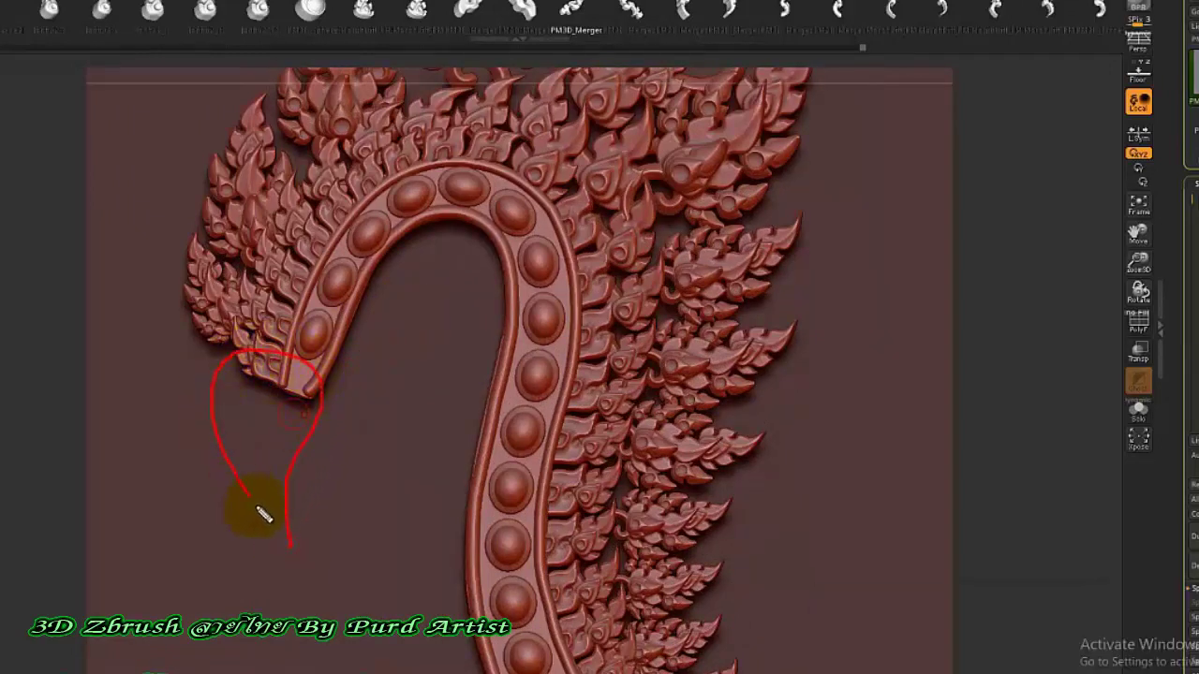
drag(249, 388, 295, 377)
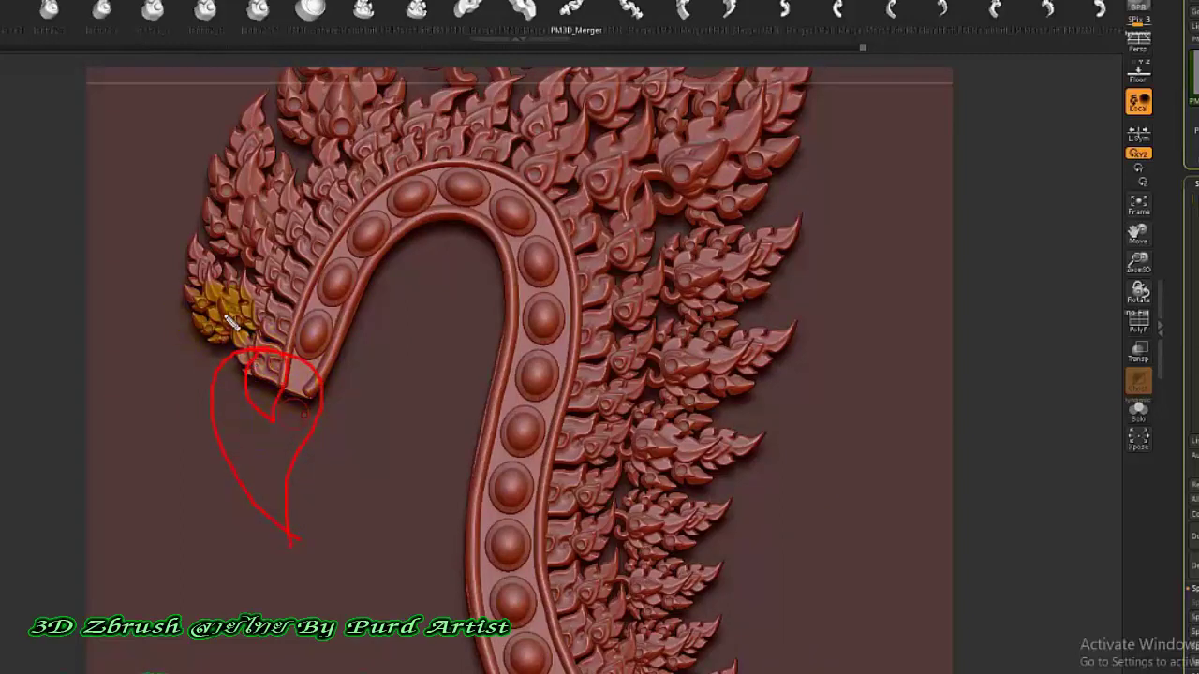
mouse_move(626, 379)
mouse_down()
mouse_move(735, 323)
mouse_move(619, 370)
mouse_up()
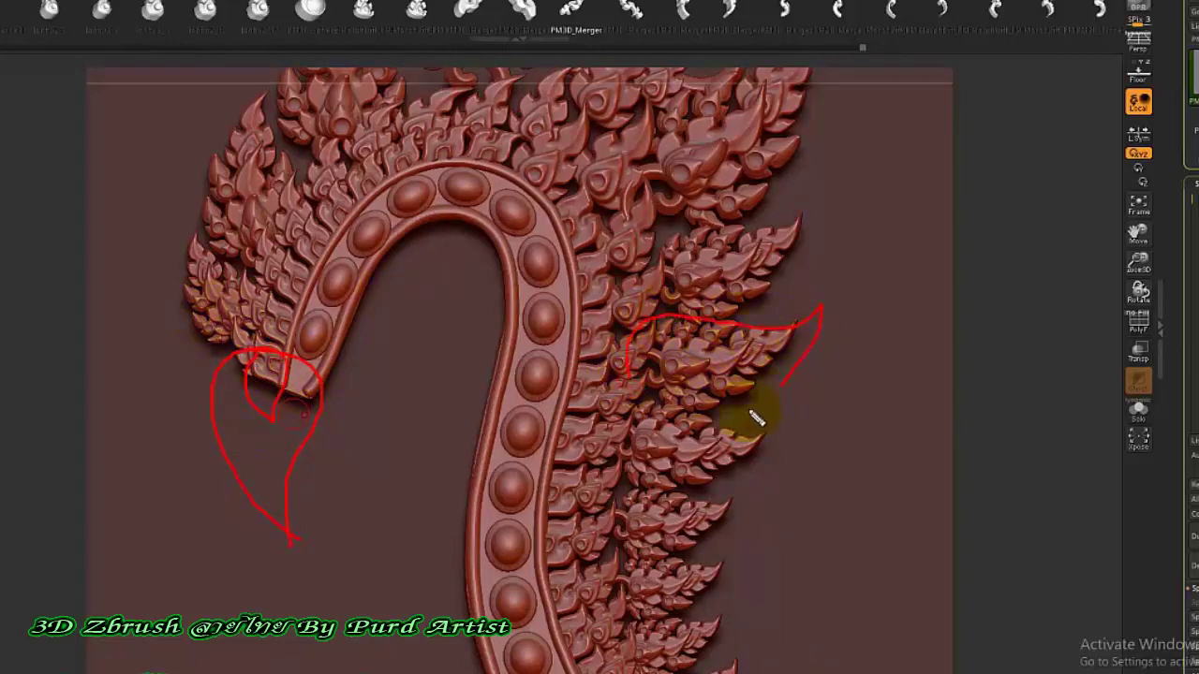
key(Escape)
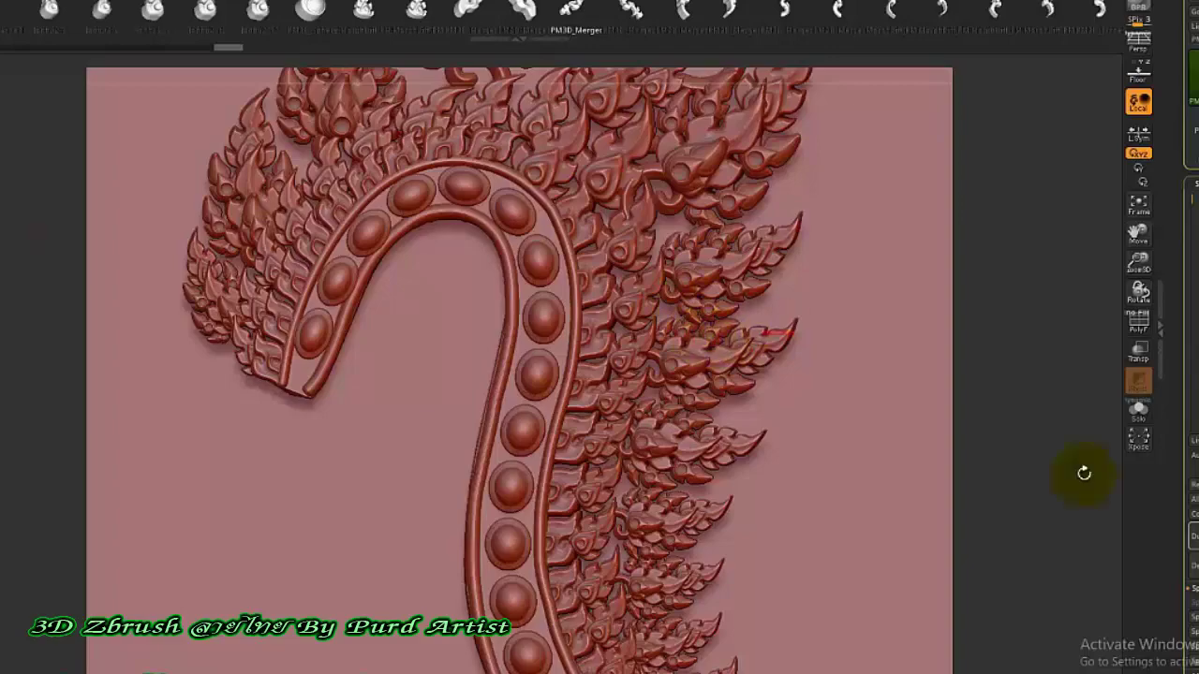
- Remove the dark overlay from the canvas to reveal the flame-leaf ornaments
click(475, 374)
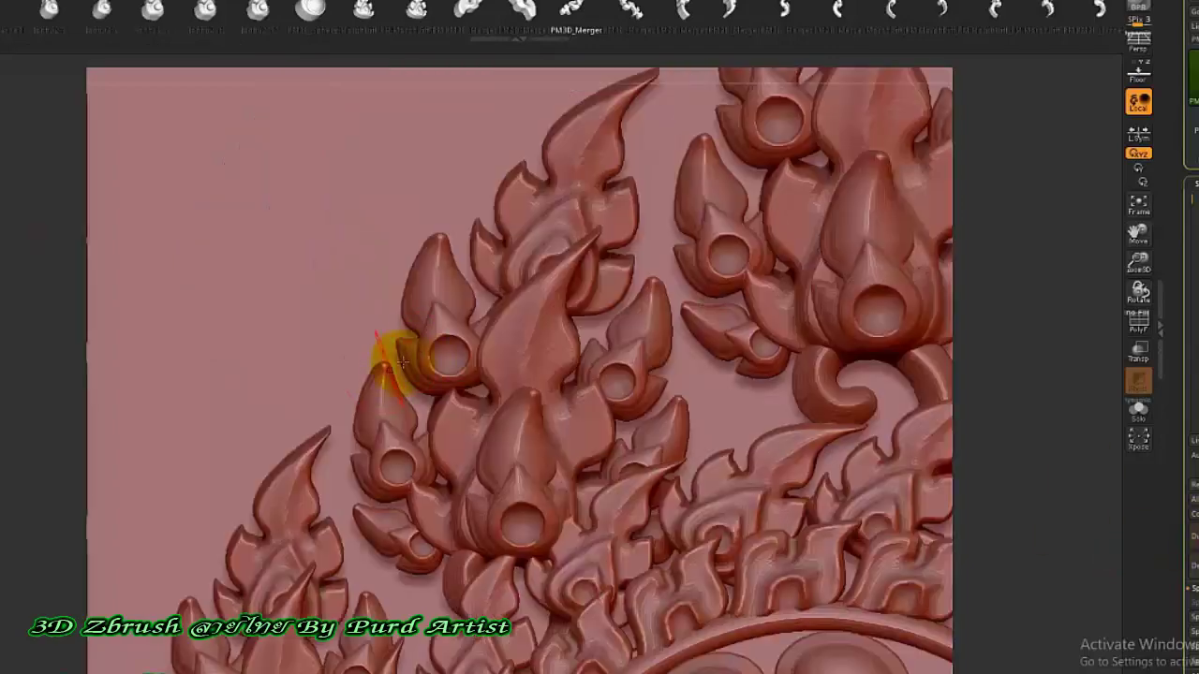